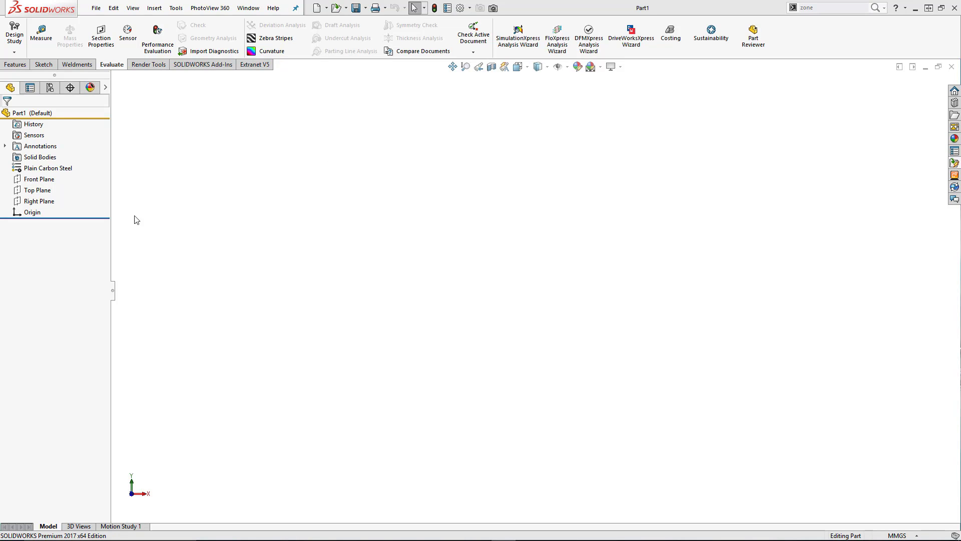
# Step: Create an offset plane from the Top Plane at a distance of 138 mm
pyautogui.click(38, 189)
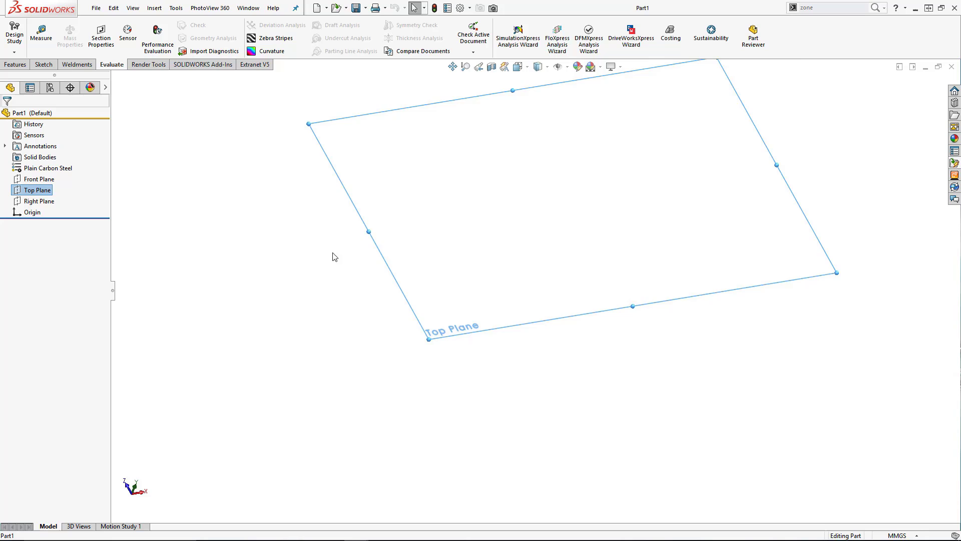
pyautogui.moveTo(332, 255)
pyautogui.mouseDown(button='middle')
pyautogui.moveTo(456, 205)
pyautogui.moveTo(361, 180)
pyautogui.moveTo(386, 208)
pyautogui.moveTo(464, 228)
pyautogui.moveTo(478, 220)
pyautogui.mouseUp(button='middle')
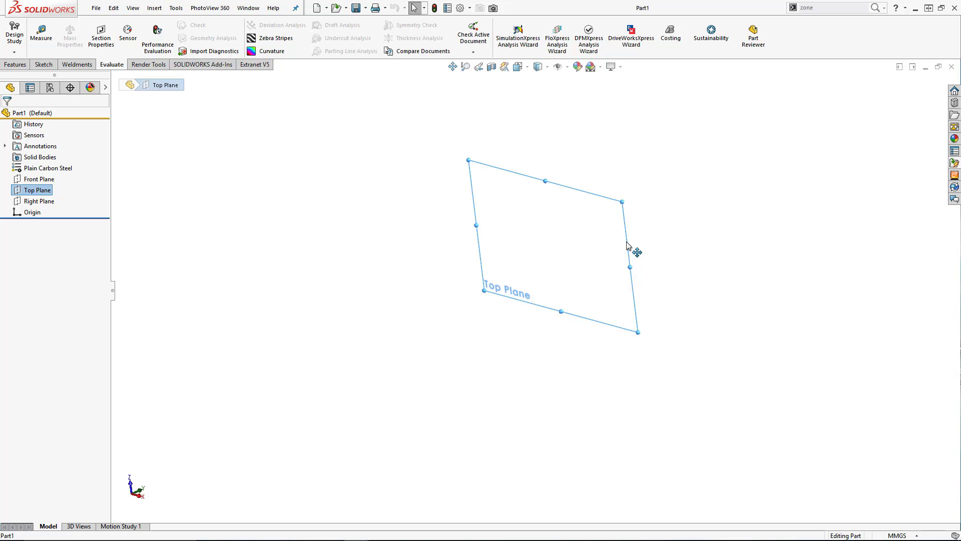
pyautogui.moveTo(636, 242)
pyautogui.keyDown('ctrl'); pyautogui.mouseDown()
pyautogui.moveTo(497, 339)
pyautogui.moveTo(430, 362)
pyautogui.mouseUp(); pyautogui.keyUp('ctrl')
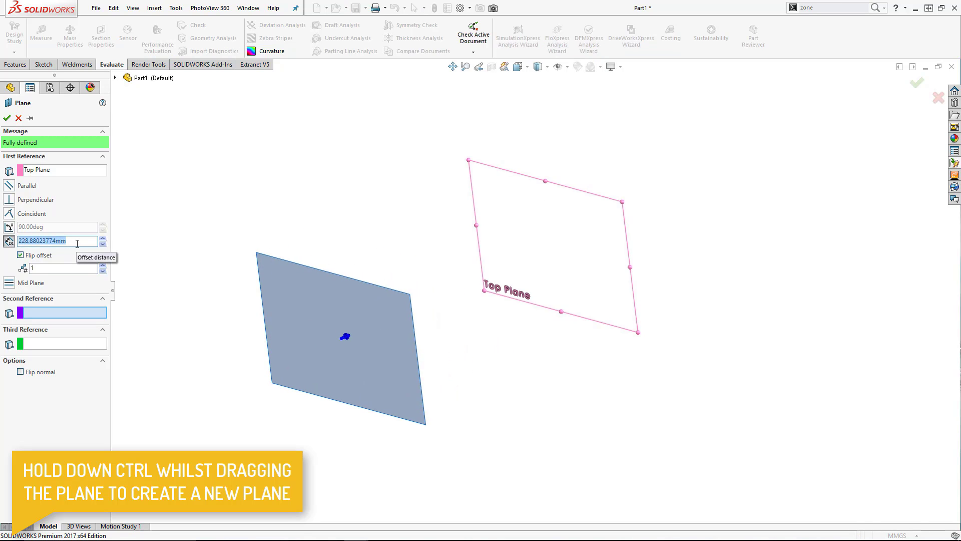
pyautogui.write('1380')
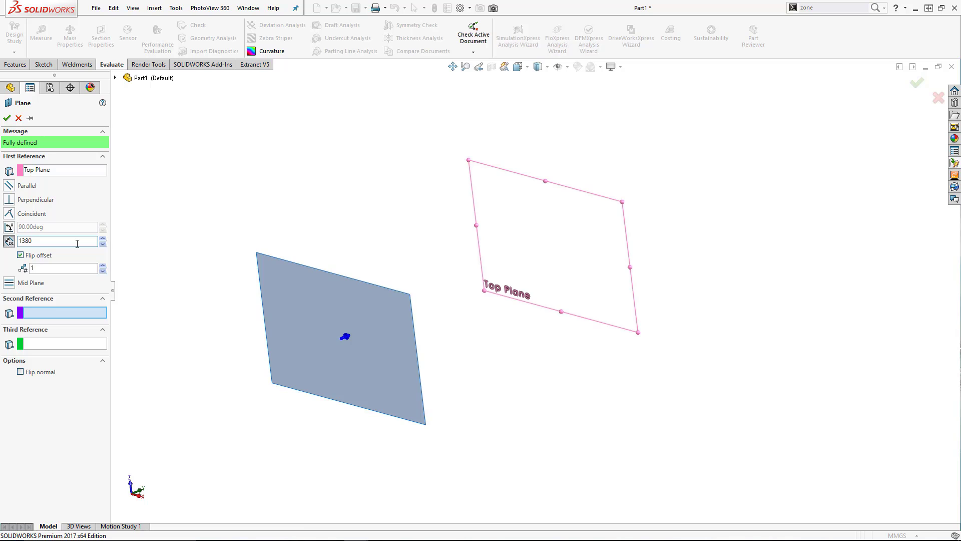
pyautogui.press('BackSpace')
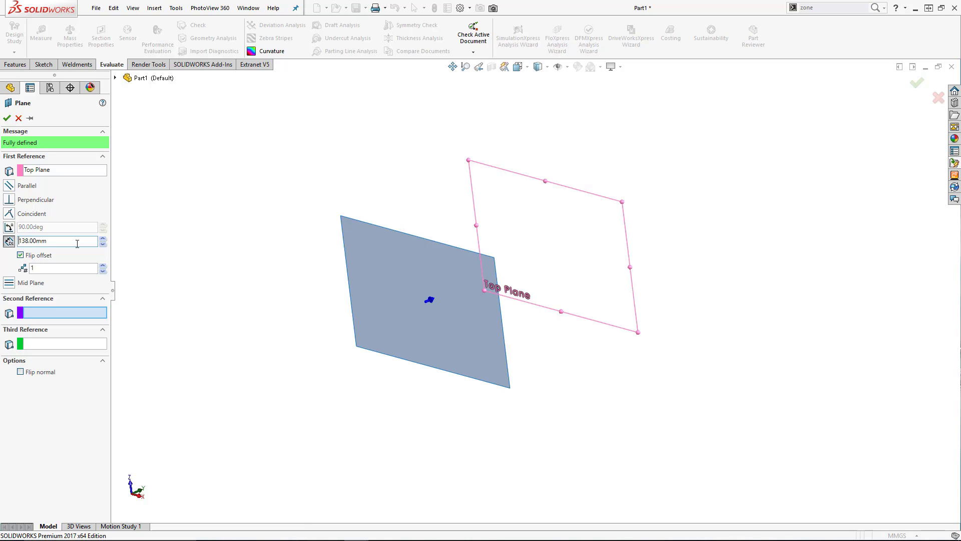
# Step: Confirm Plane1 and start a new sketch on the Top Plane
pyautogui.click(7, 117)
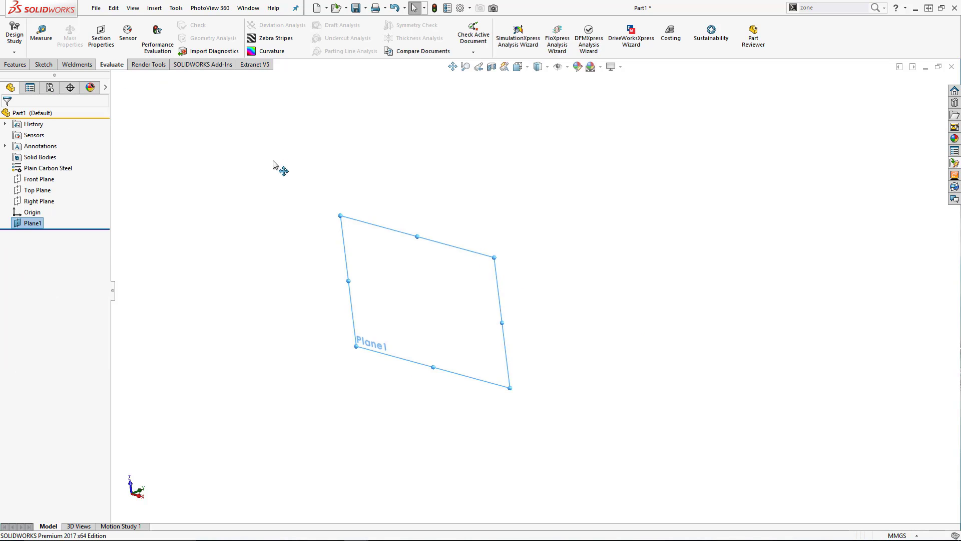
pyautogui.click(37, 190)
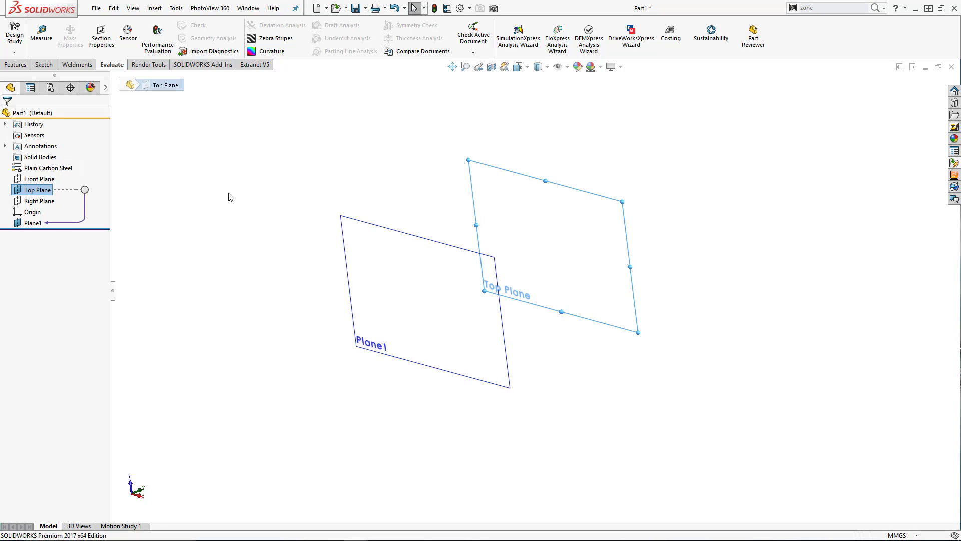
pyautogui.click(249, 201)
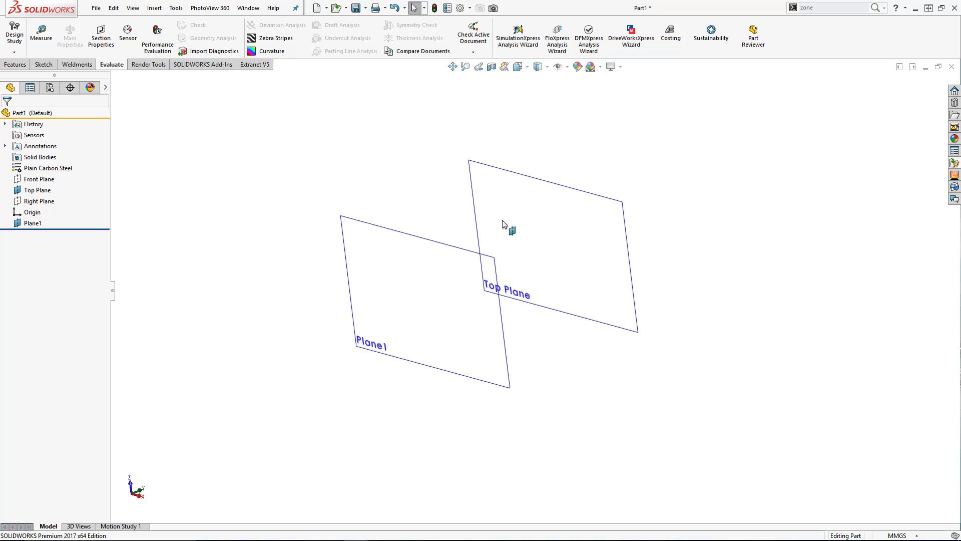
pyautogui.click(561, 190)
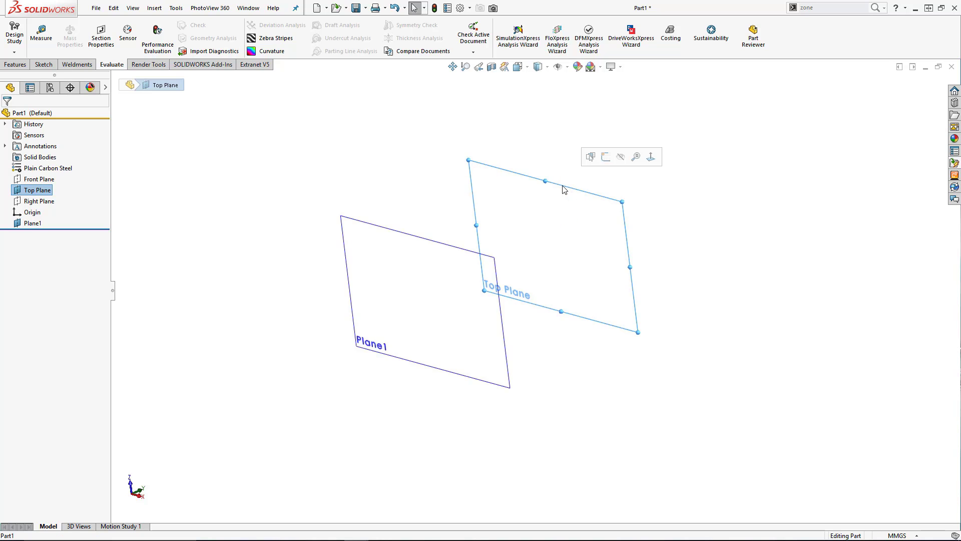
pyautogui.click(604, 163)
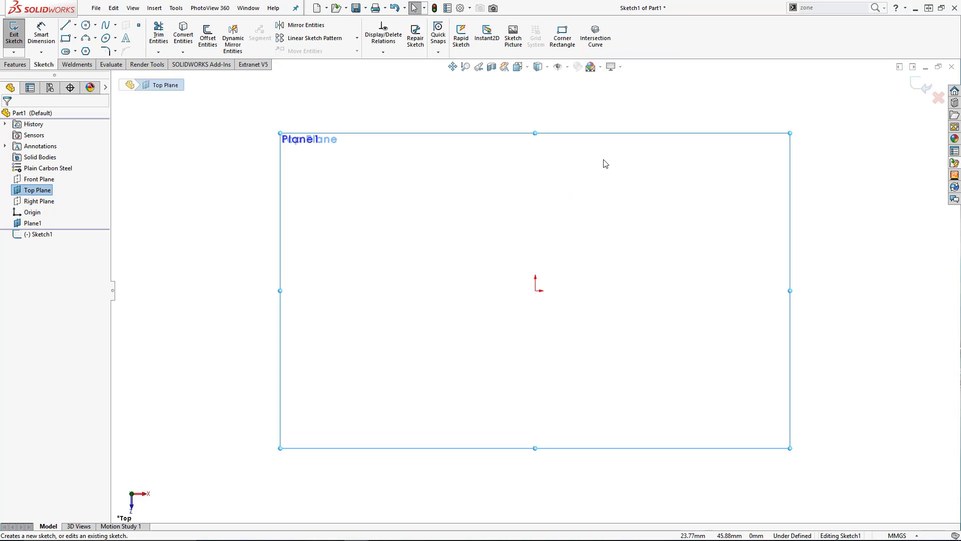
# Step: Draw a circle centred on the origin, dimension it to 27 mm diameter, and exit the sketch
pyautogui.click(86, 25)
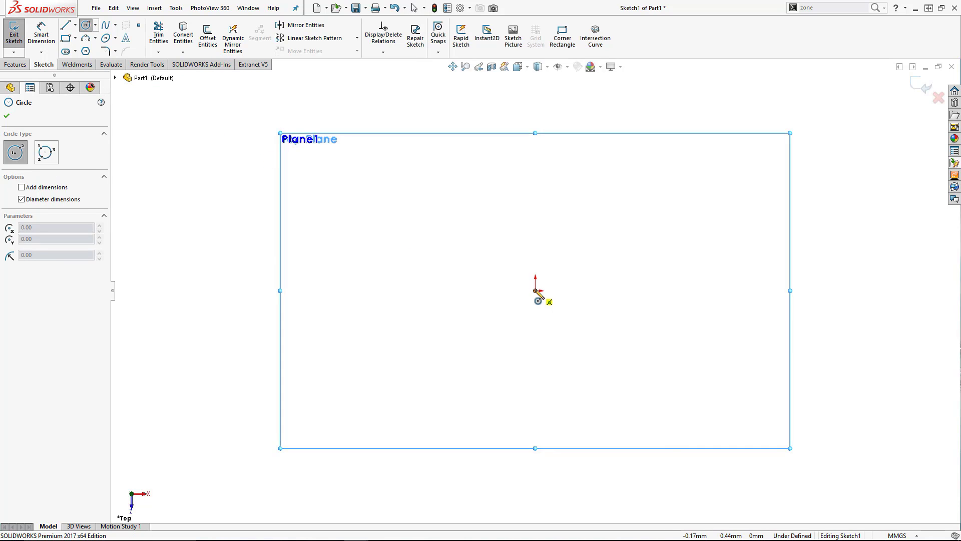
pyautogui.click(537, 290)
pyautogui.click(563, 247)
pyautogui.moveTo(563, 249); pyautogui.dragTo(535, 190, button='right')
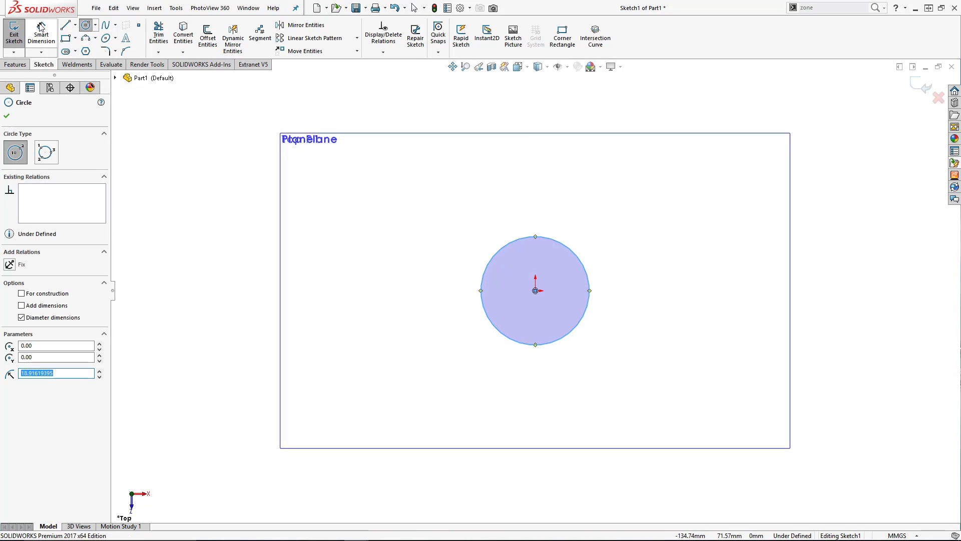
pyautogui.click(559, 242)
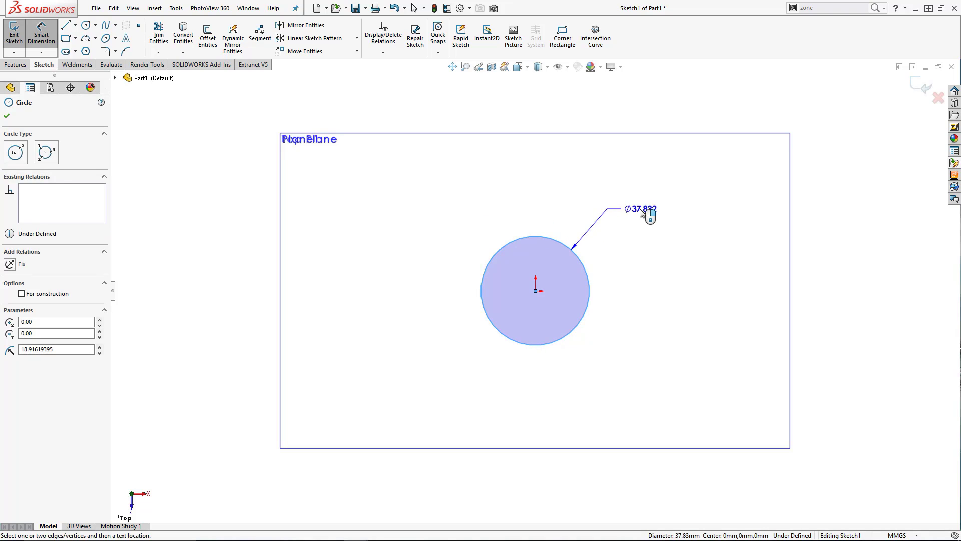
pyautogui.click(641, 212)
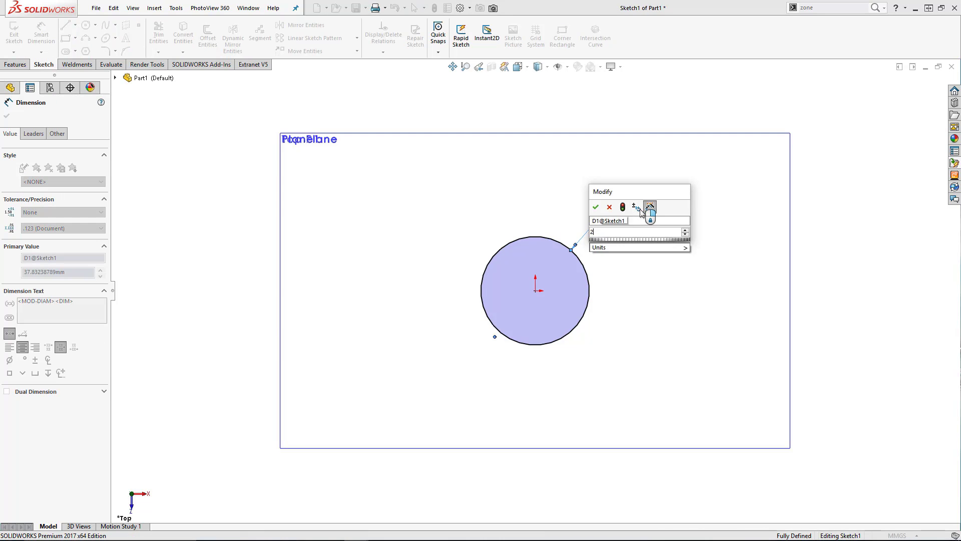
pyautogui.press('Return')
pyautogui.click(482, 176)
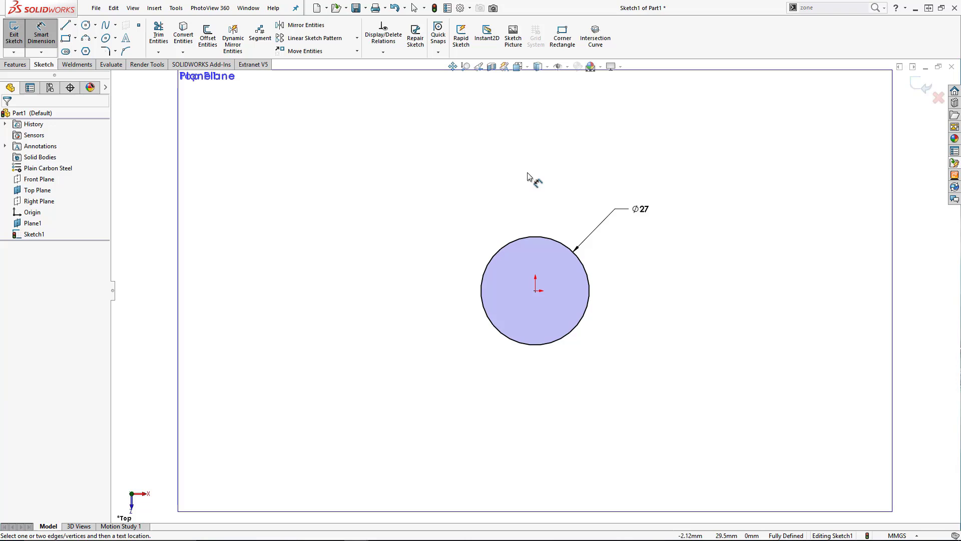
pyautogui.click(921, 86)
pyautogui.moveTo(636, 183); pyautogui.dragTo(602, 208, button='middle')
# Step: Start a new sketch on Plane1 with the Ellipse tool
pyautogui.click(740, 132)
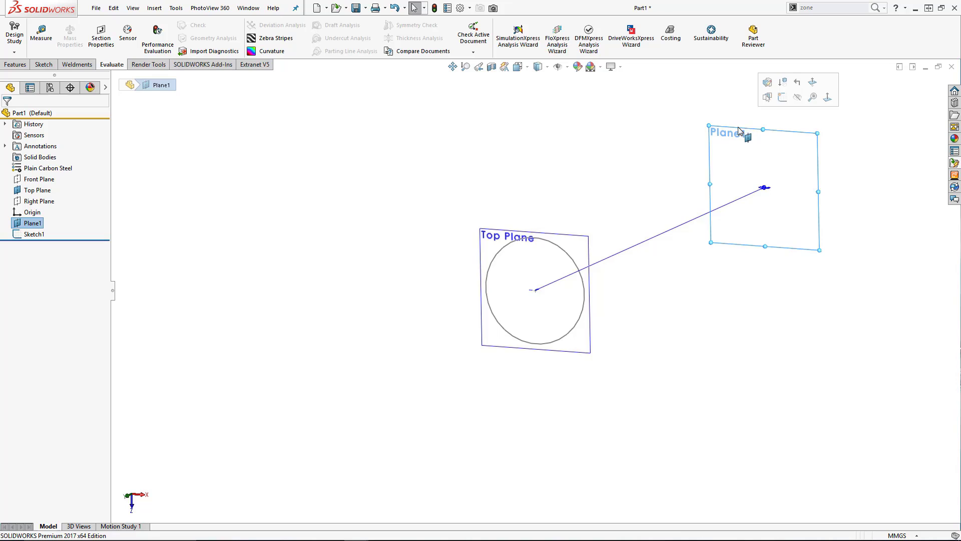
pyautogui.click(779, 96)
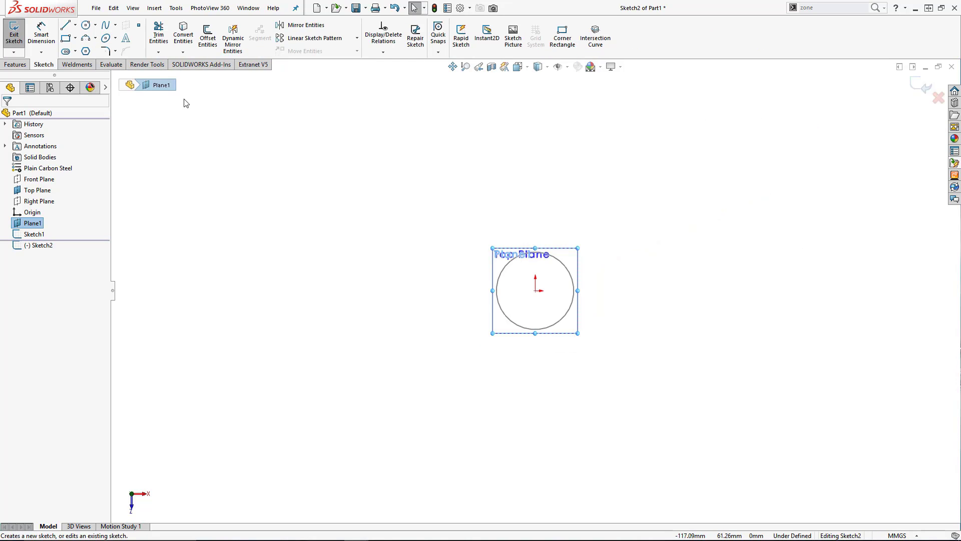
pyautogui.click(106, 38)
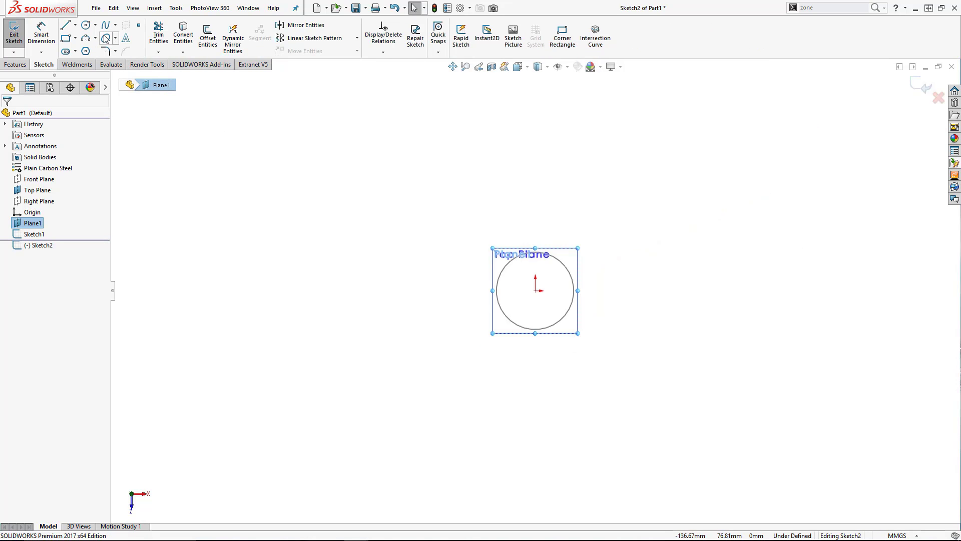
# Step: Draw an ellipse below the origin over the circle, then drag its bottom point right to tilt it
pyautogui.click(536, 306)
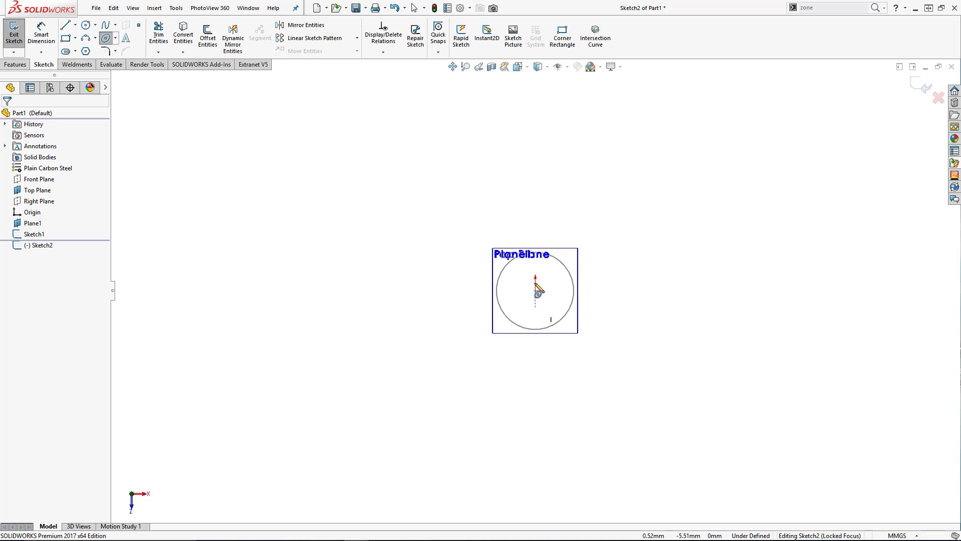
pyautogui.click(535, 252)
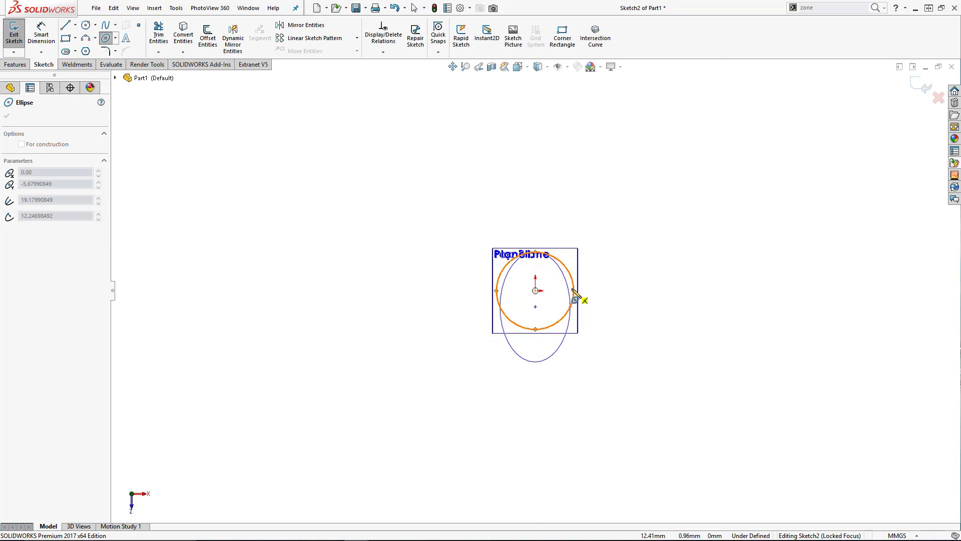
pyautogui.click(570, 298)
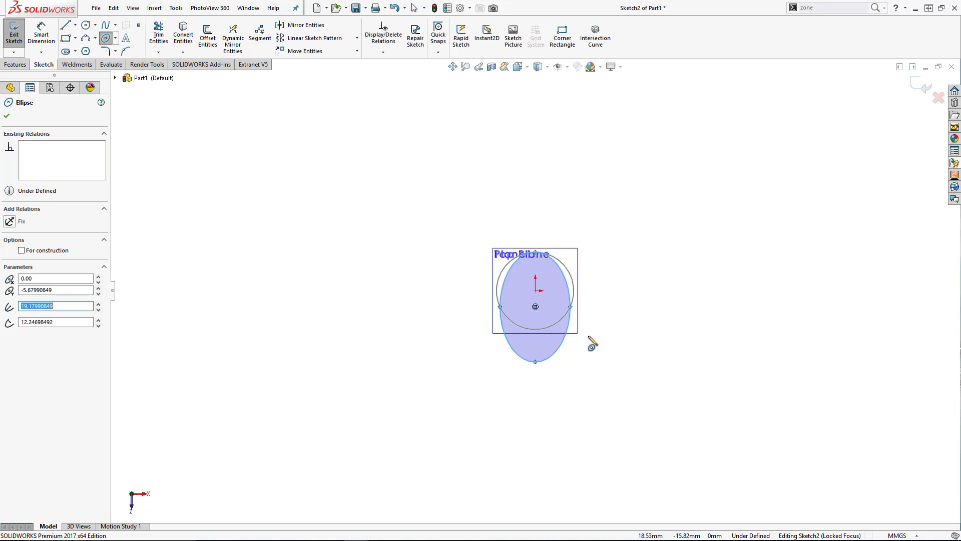
pyautogui.press('Escape')
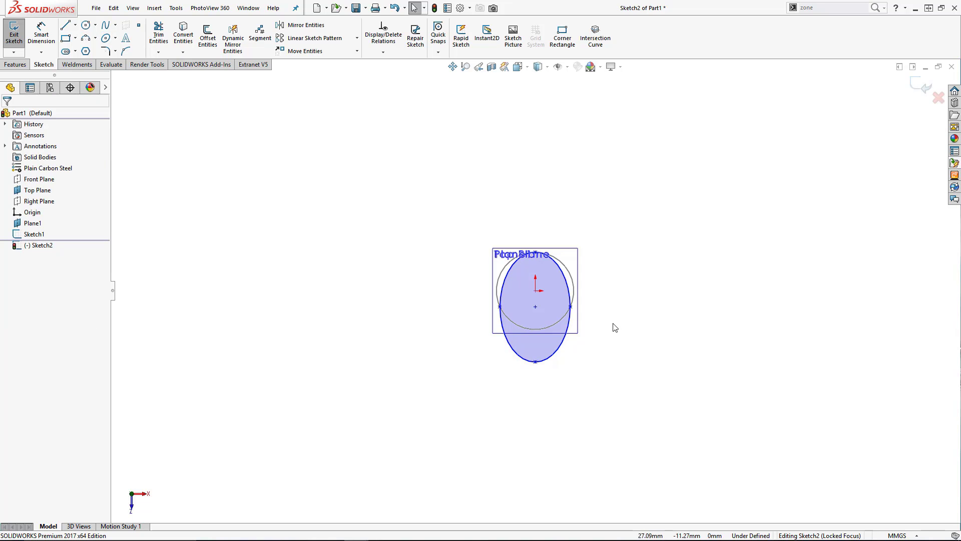
pyautogui.scroll(-2, 548, 320)
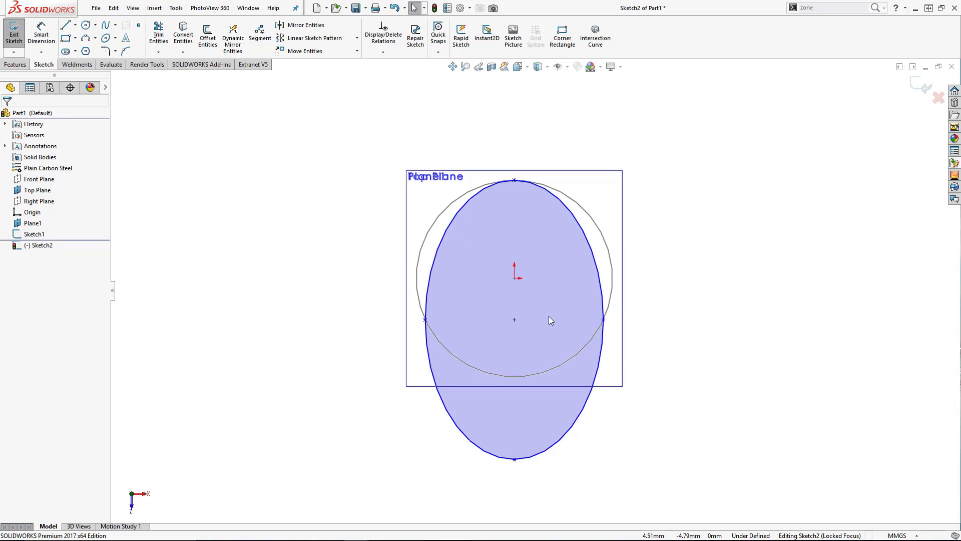
pyautogui.moveTo(514, 459); pyautogui.dragTo(555, 454)
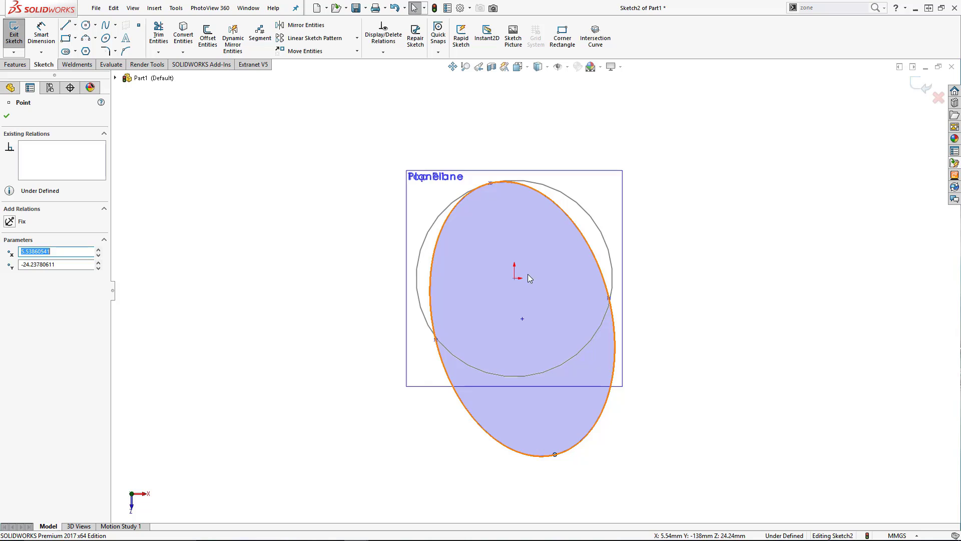
# Step: Add Vertical relations aligning the ellipse's centre and top point with the origin
pyautogui.click(522, 318)
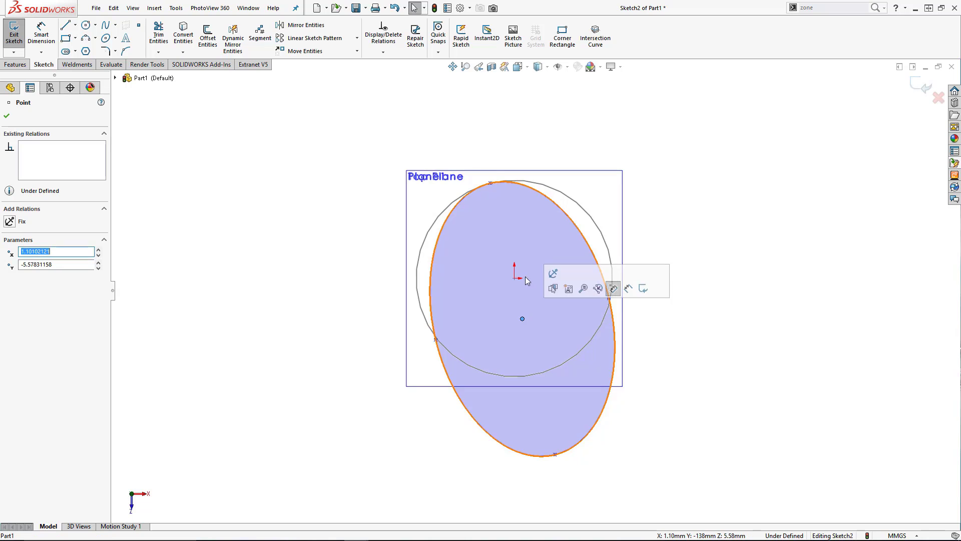
pyautogui.keyDown('ctrl'); pyautogui.click(491, 184); pyautogui.keyUp('ctrl')
pyautogui.click(537, 137)
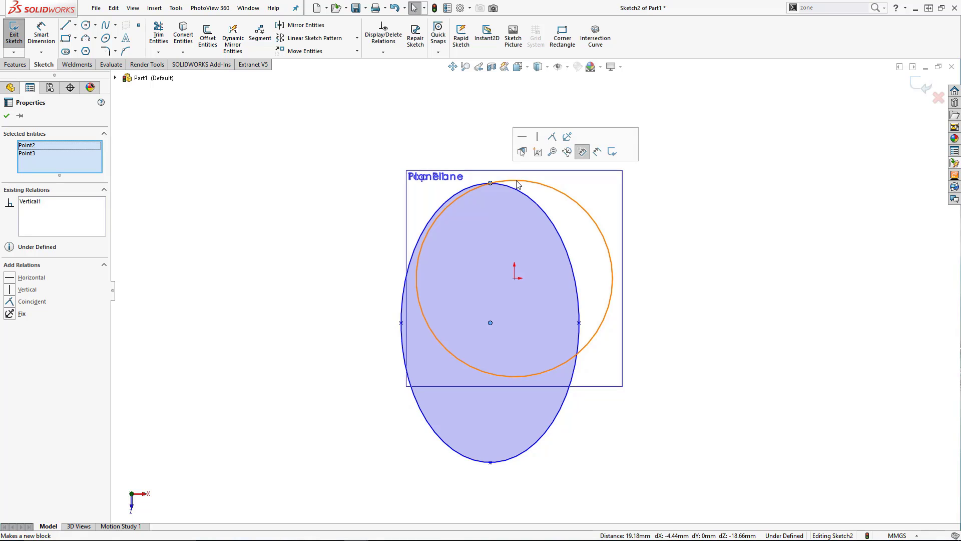
pyautogui.press('Escape')
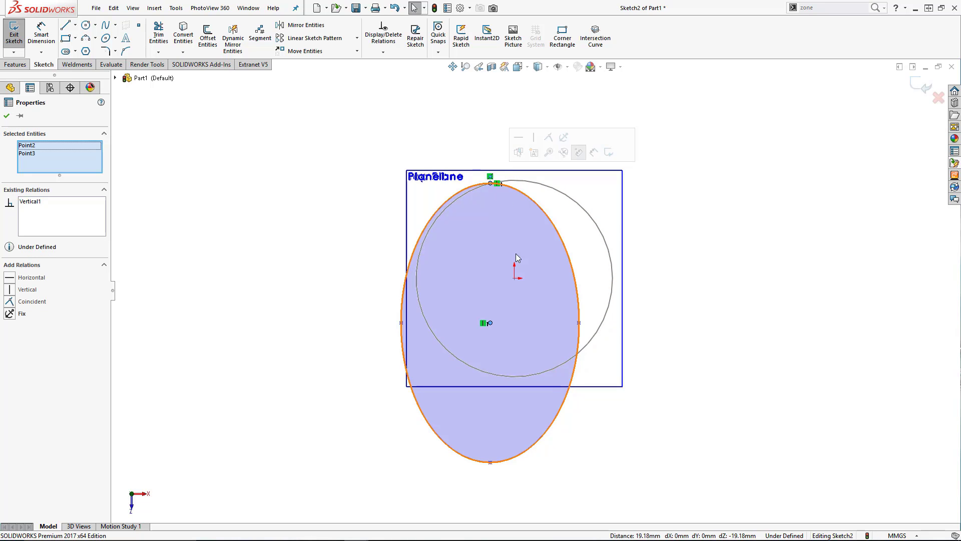
pyautogui.keyDown('ctrl'); pyautogui.click(514, 279); pyautogui.keyUp('ctrl')
pyautogui.click(620, 247)
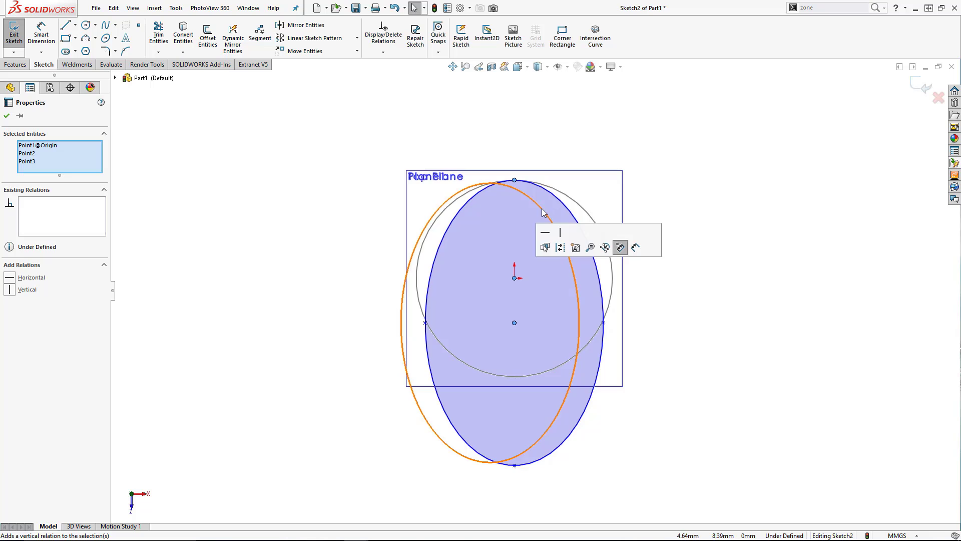
pyautogui.click(542, 142)
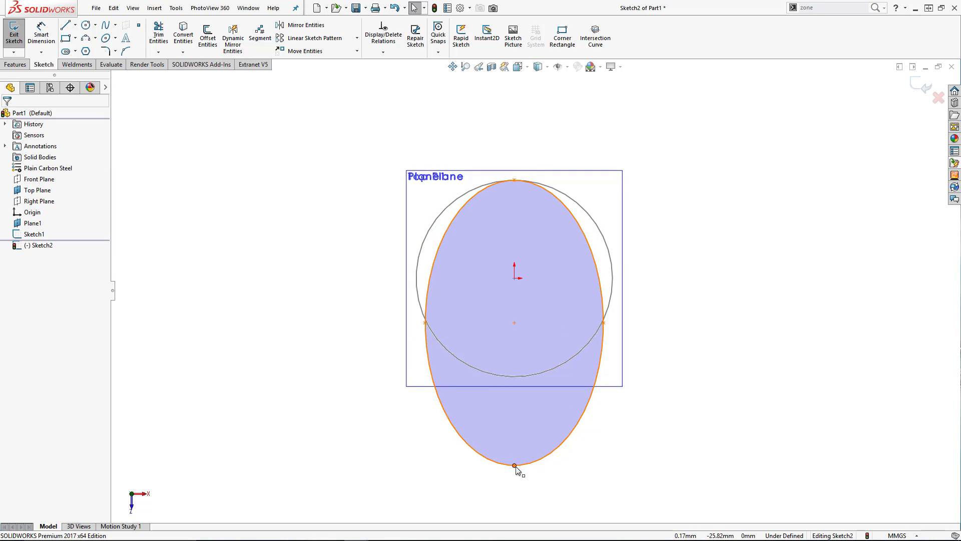
pyautogui.moveTo(516, 466); pyautogui.dragTo(540, 470)
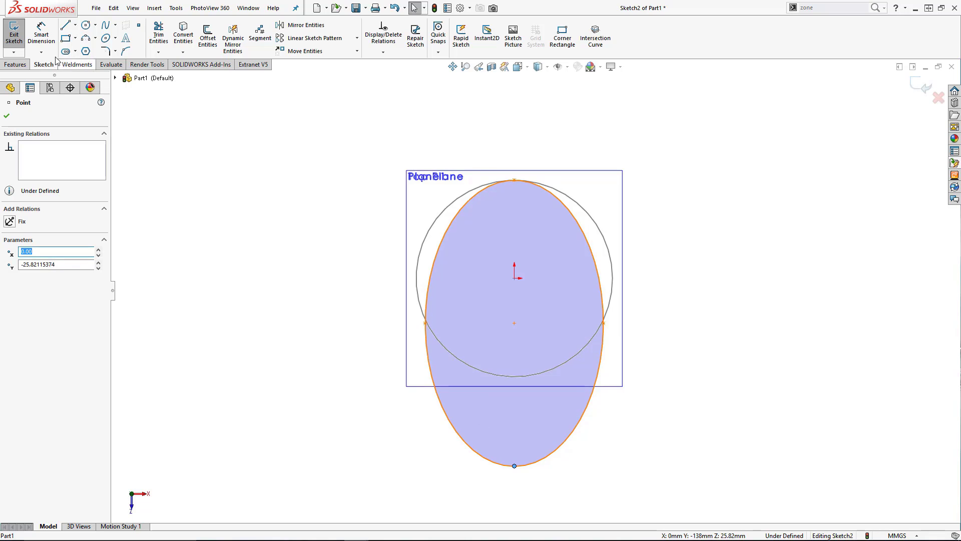
# Step: Dimension the ellipse to 35 mm tall and 31 mm wide
pyautogui.click(41, 35)
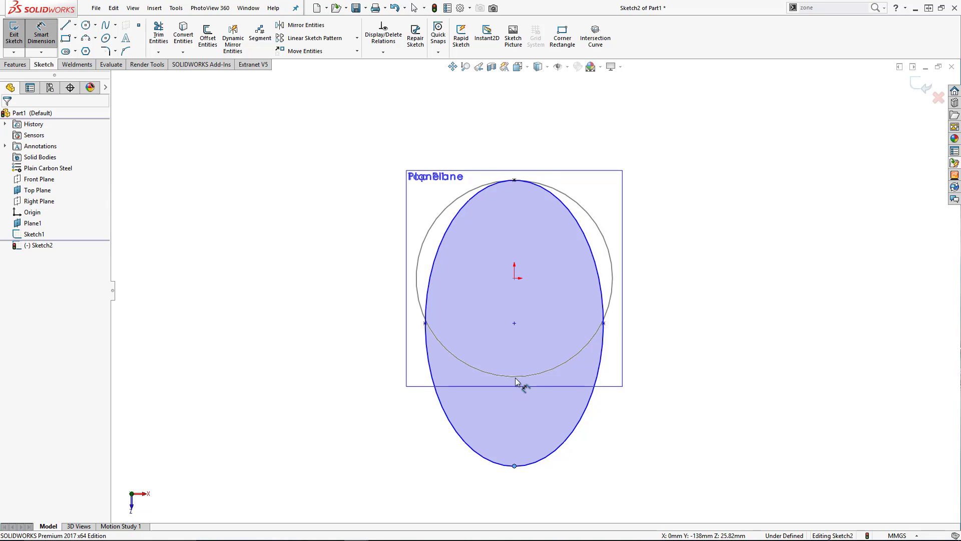
pyautogui.click(514, 180)
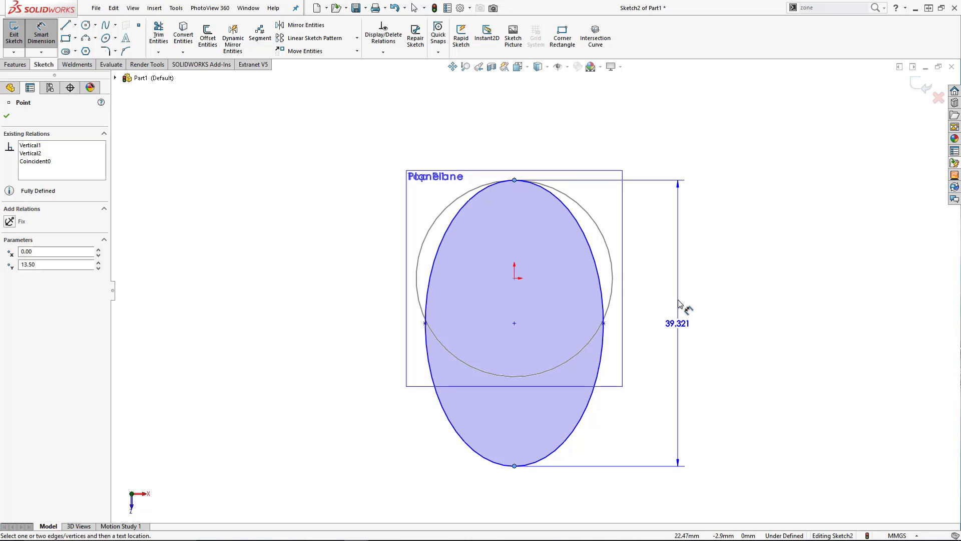
pyautogui.click(680, 306)
pyautogui.write('35')
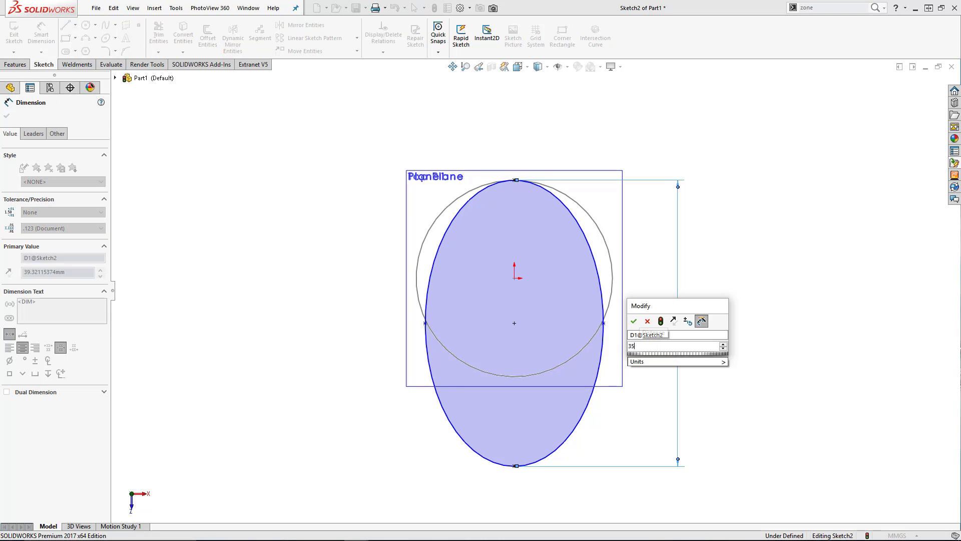
pyautogui.press('Return')
pyautogui.click(594, 308)
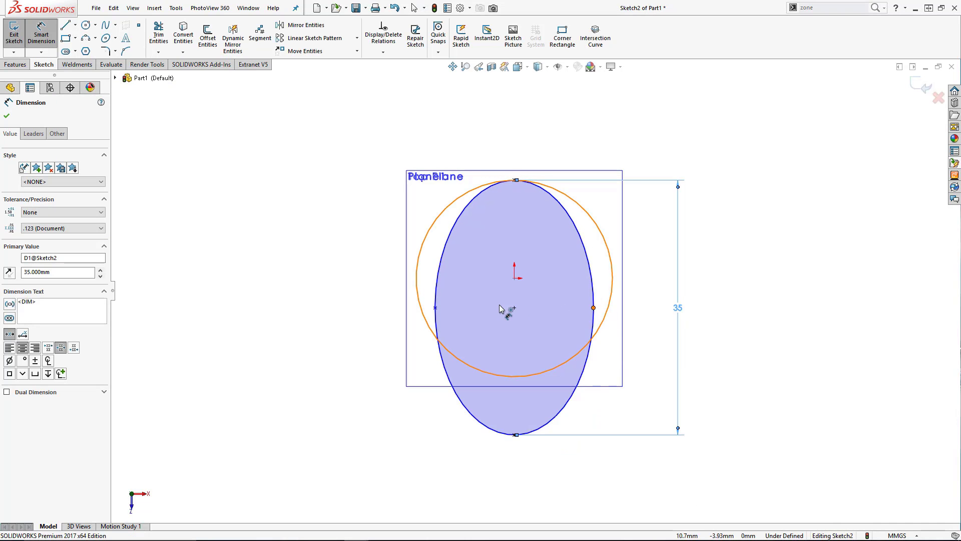
pyautogui.click(434, 309)
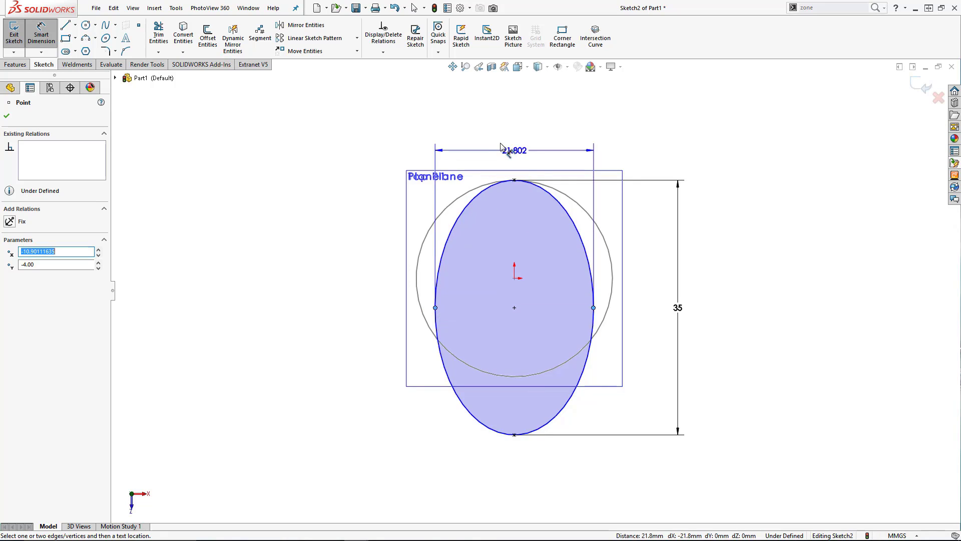
pyautogui.click(504, 132)
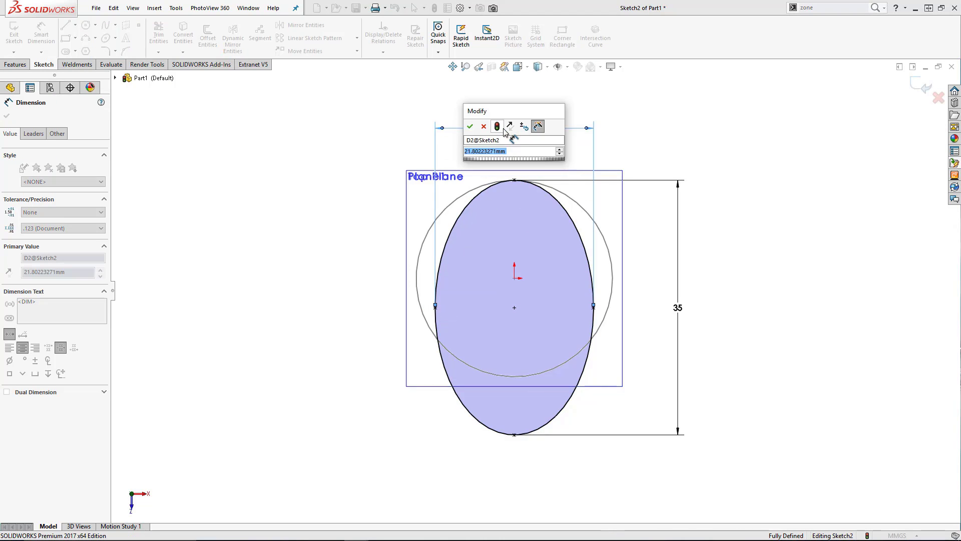
pyautogui.write('31')
pyautogui.press('Return')
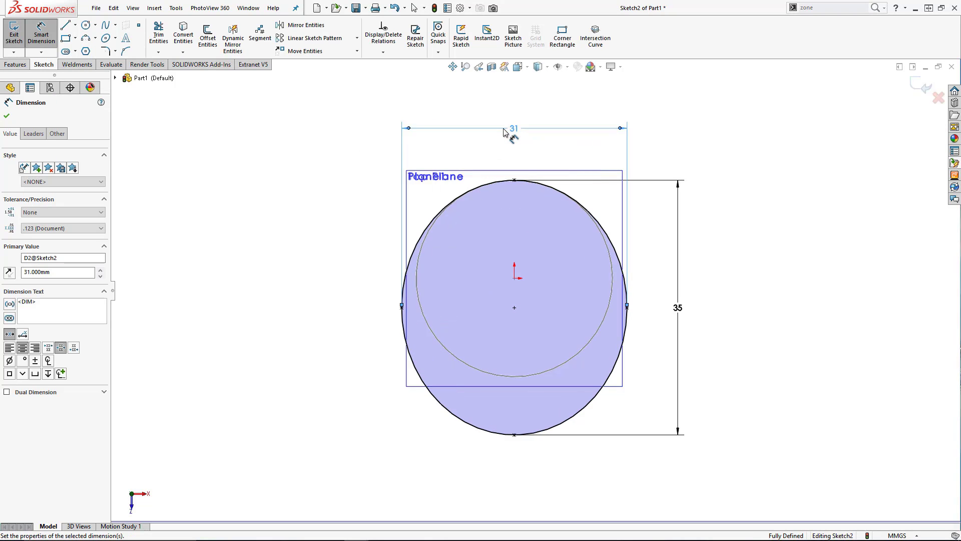
pyautogui.click(720, 161)
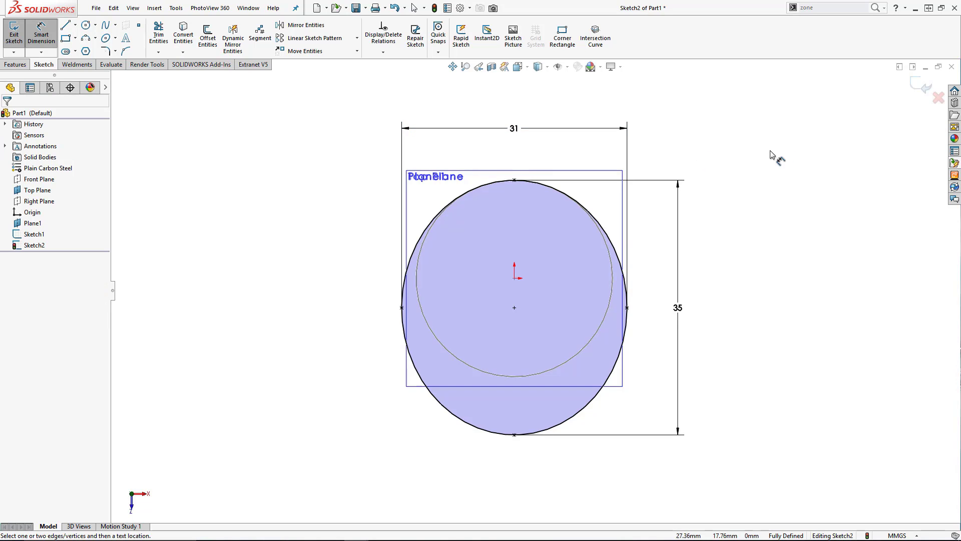
# Step: Exit Sketch2 and orbit to view both profiles
pyautogui.click(923, 86)
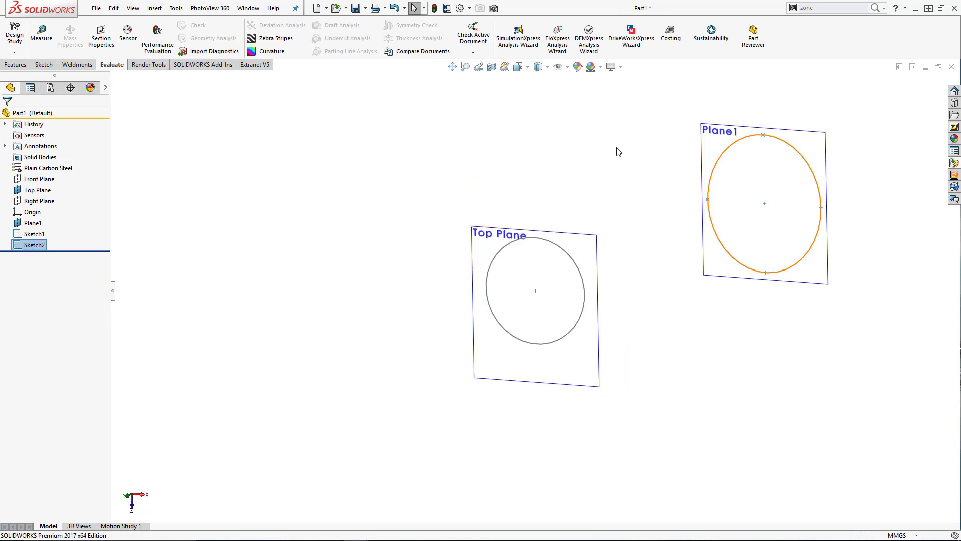
pyautogui.click(627, 187)
pyautogui.moveTo(636, 178)
pyautogui.mouseDown(button='middle')
pyautogui.moveTo(591, 149)
pyautogui.moveTo(606, 181)
pyautogui.mouseUp(button='middle')
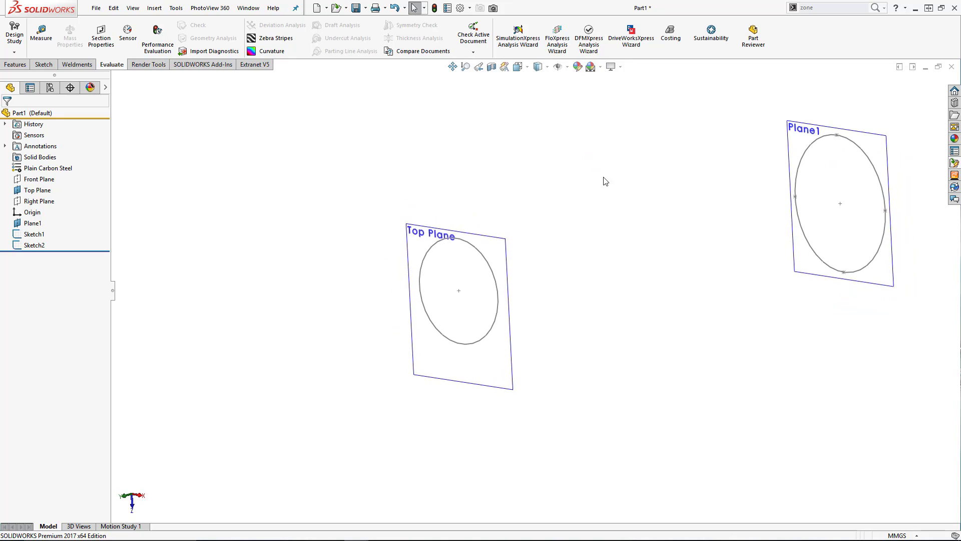
pyautogui.click(15, 64)
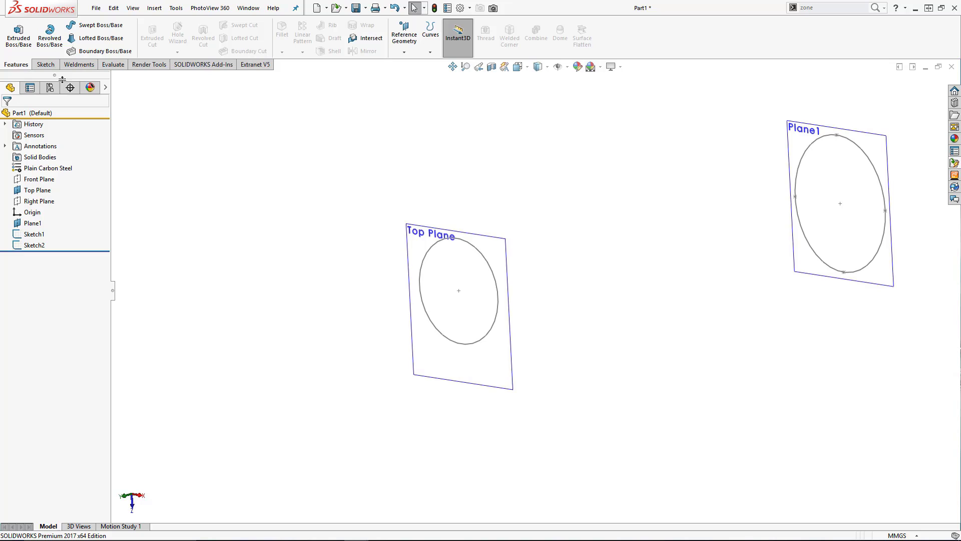
# Step: Loft from the Top Plane circle to the Plane1 ellipse as a 1.00 mm thin feature, constraints None
pyautogui.click(101, 38)
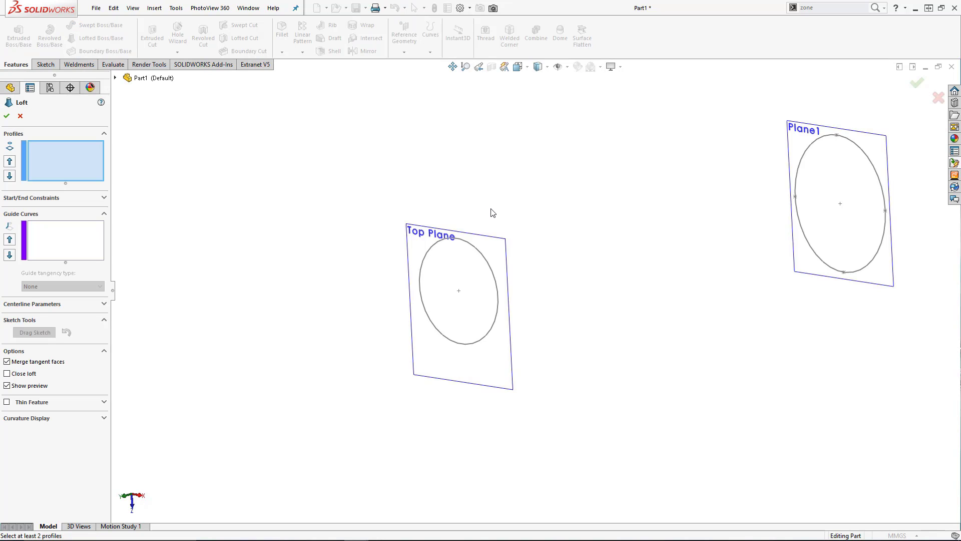
pyautogui.click(457, 243)
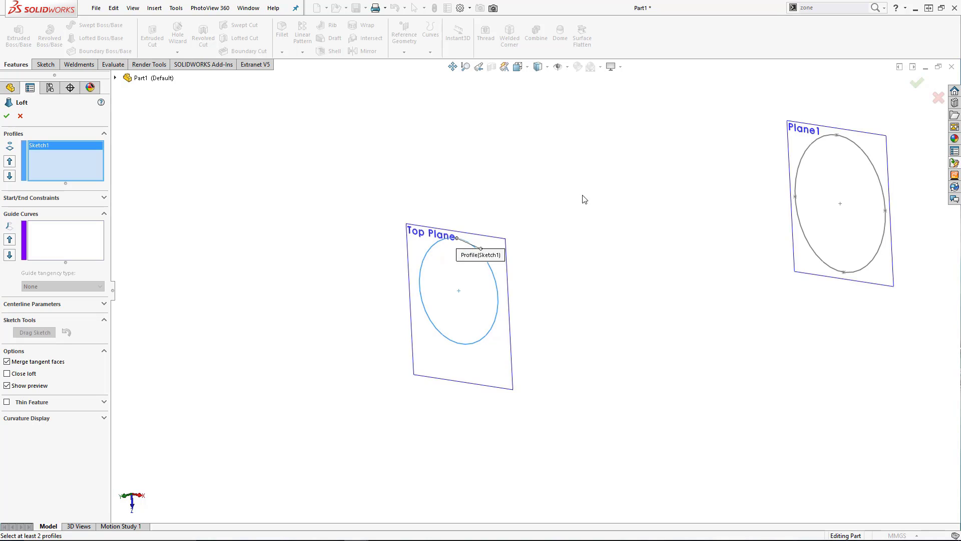
pyautogui.click(848, 141)
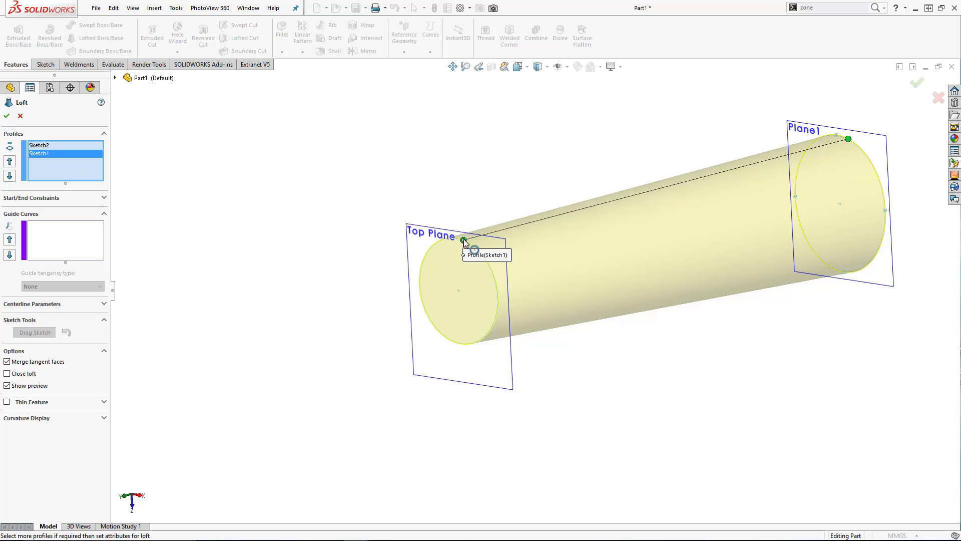
pyautogui.click(7, 401)
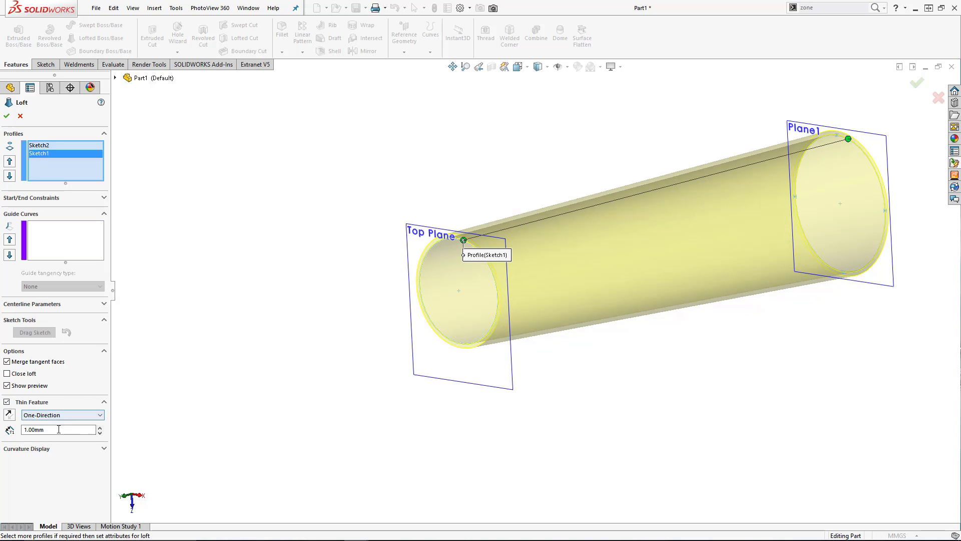
pyautogui.click(9, 414)
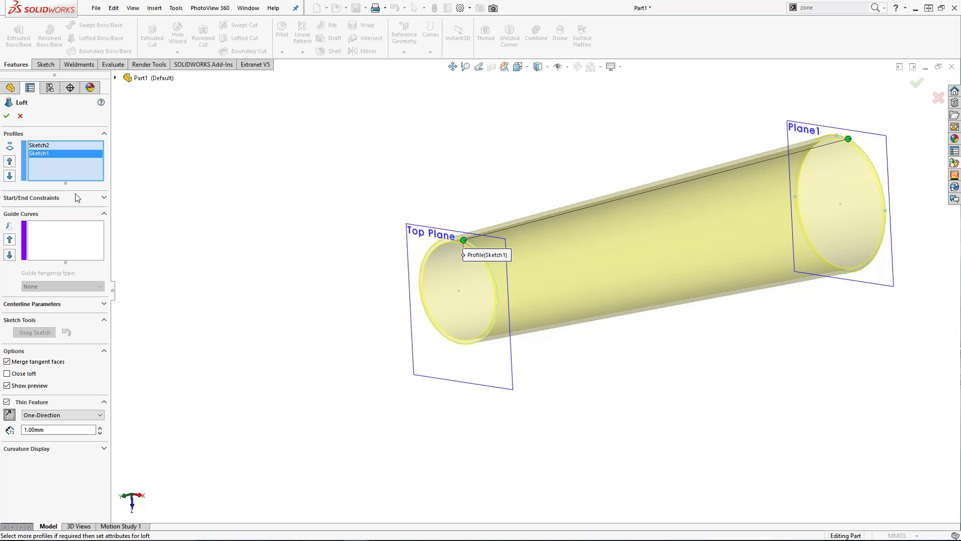
pyautogui.click(93, 202)
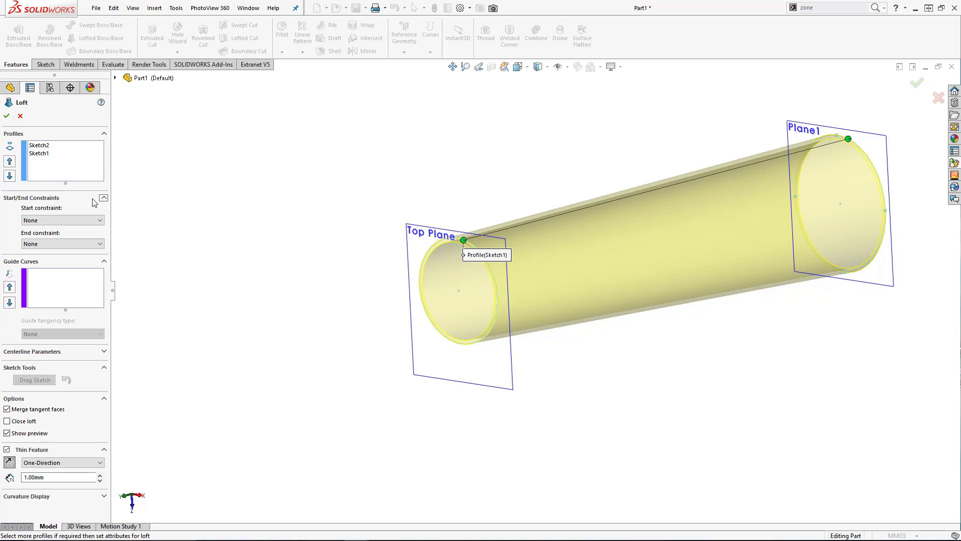
pyautogui.click(96, 223)
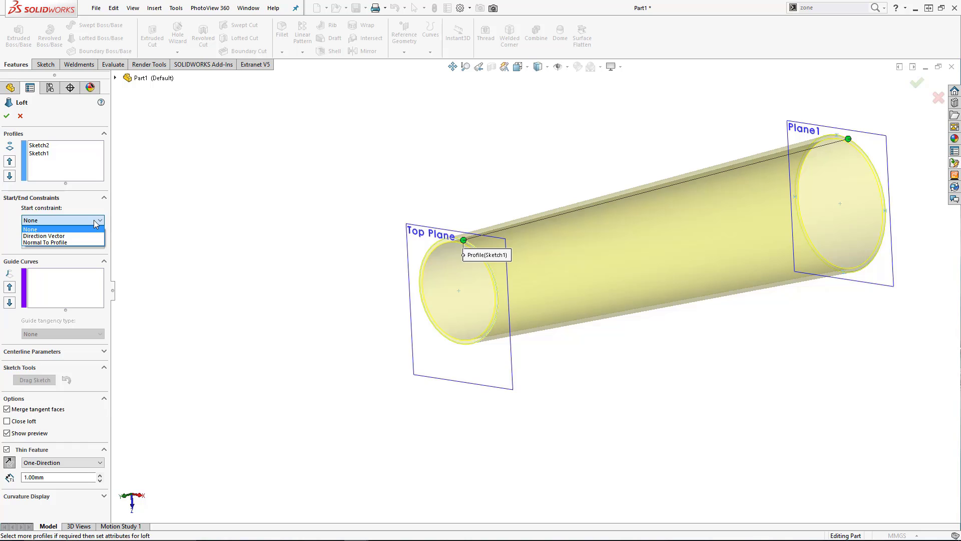
pyautogui.click(97, 223)
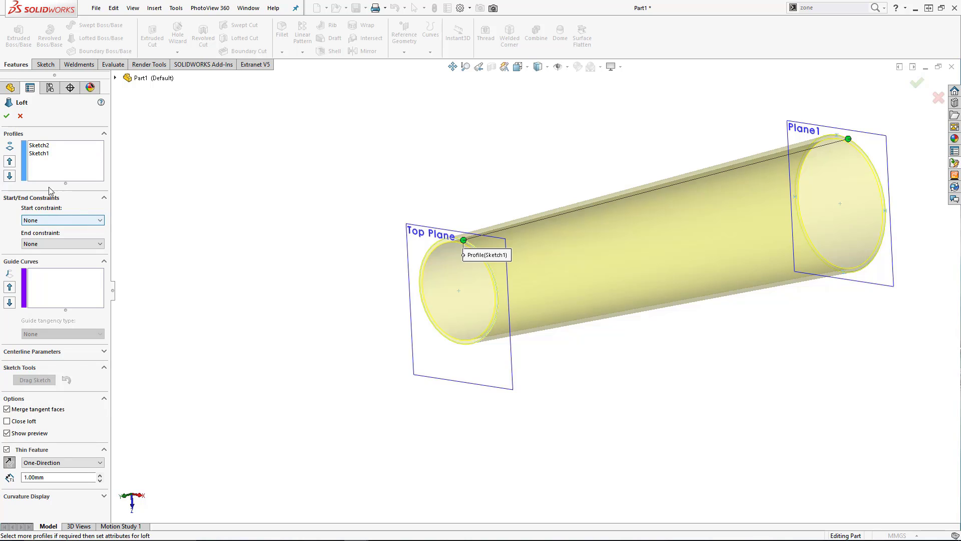
pyautogui.click(6, 116)
pyautogui.click(266, 182)
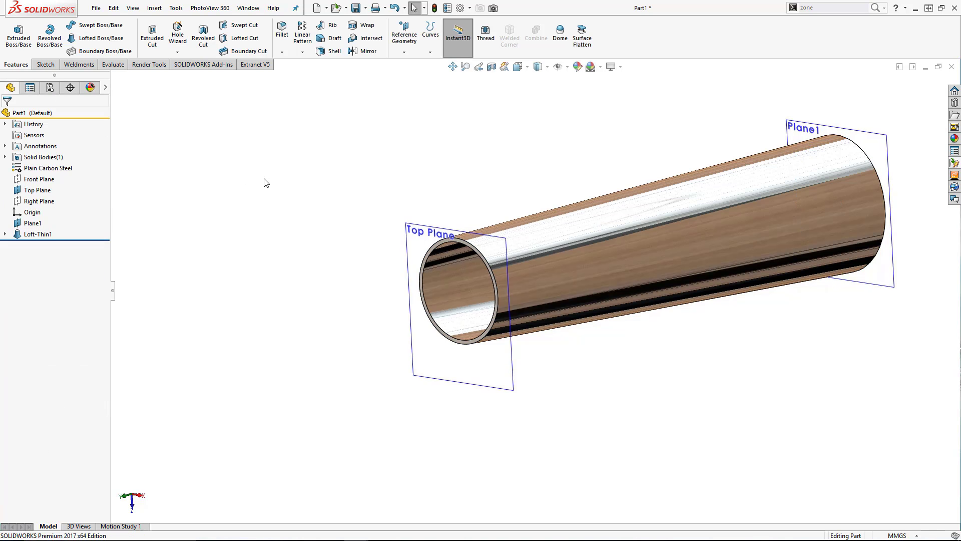
# Step: Open Edit Material for the part and browse the material categories
pyautogui.rightClick(62, 173)
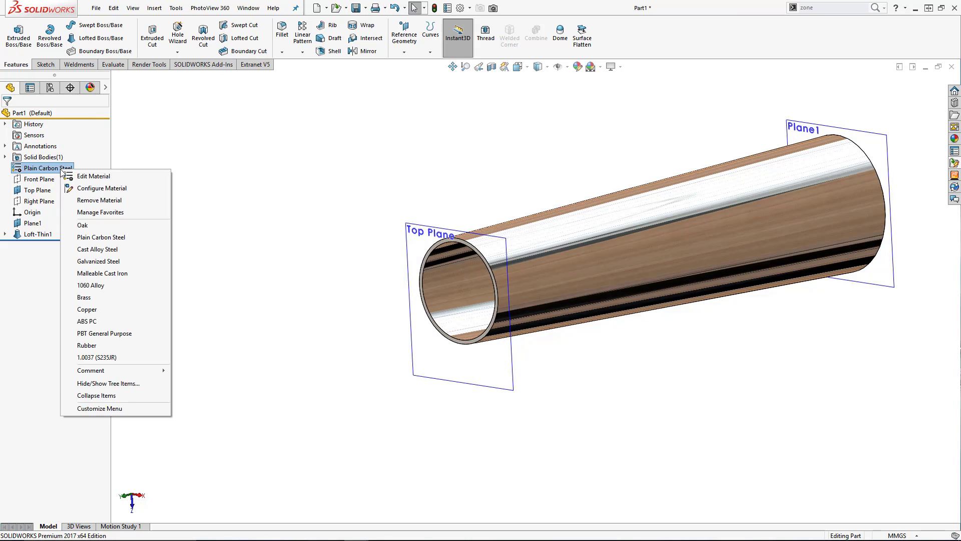
pyautogui.click(95, 188)
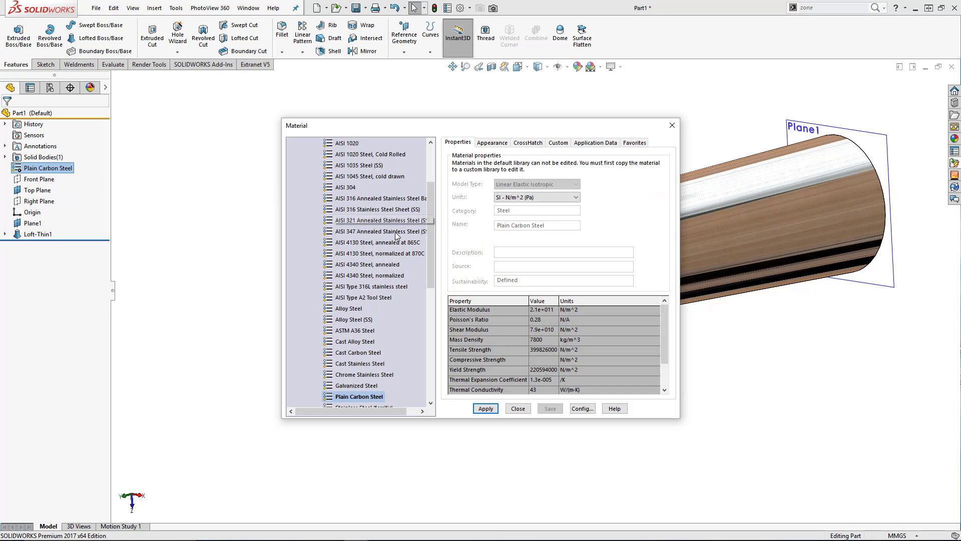
pyautogui.moveTo(432, 240); pyautogui.dragTo(439, 187)
pyautogui.click(304, 165)
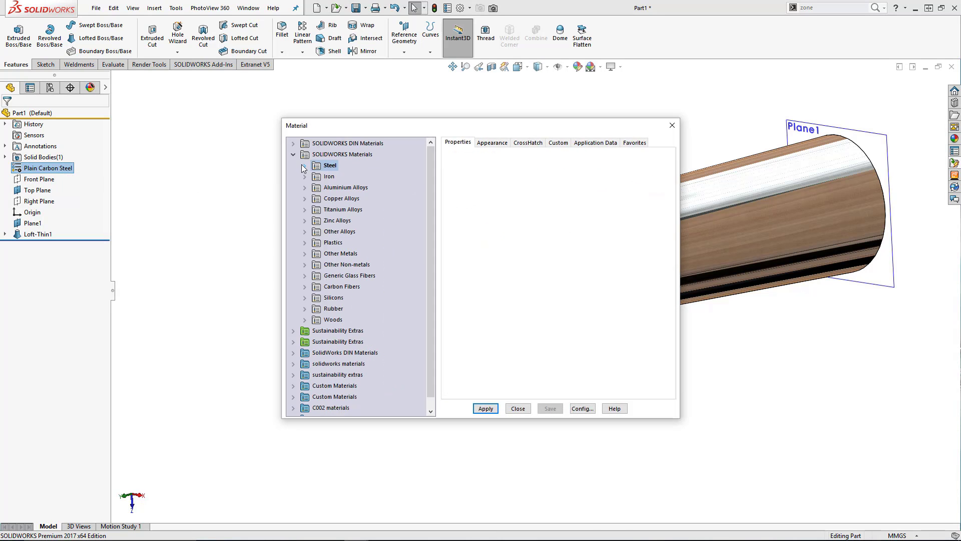
pyautogui.click(305, 243)
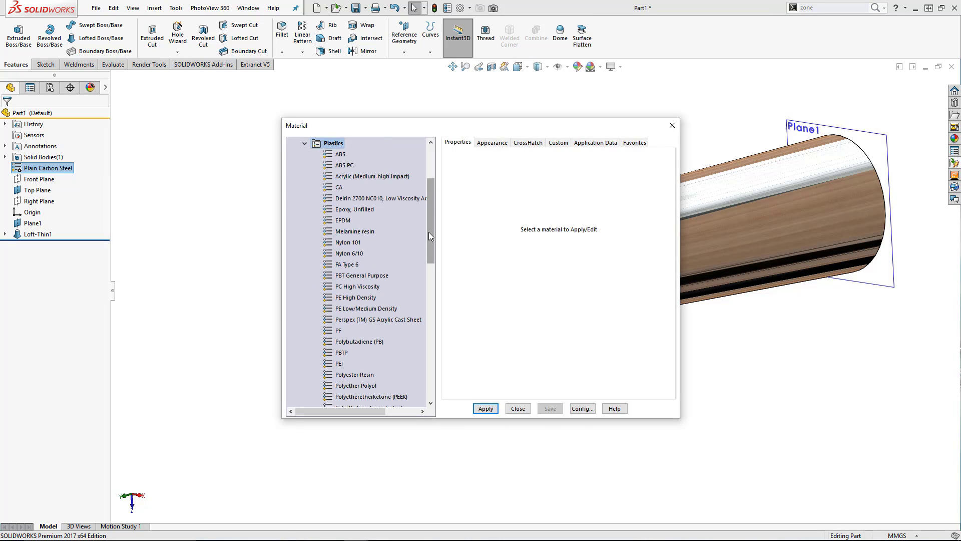
pyautogui.moveTo(429, 232); pyautogui.dragTo(400, 345)
# Step: Apply Hexcel AS4C (3000 Filaments) from Carbon Fibers as the part material
pyautogui.click(305, 342)
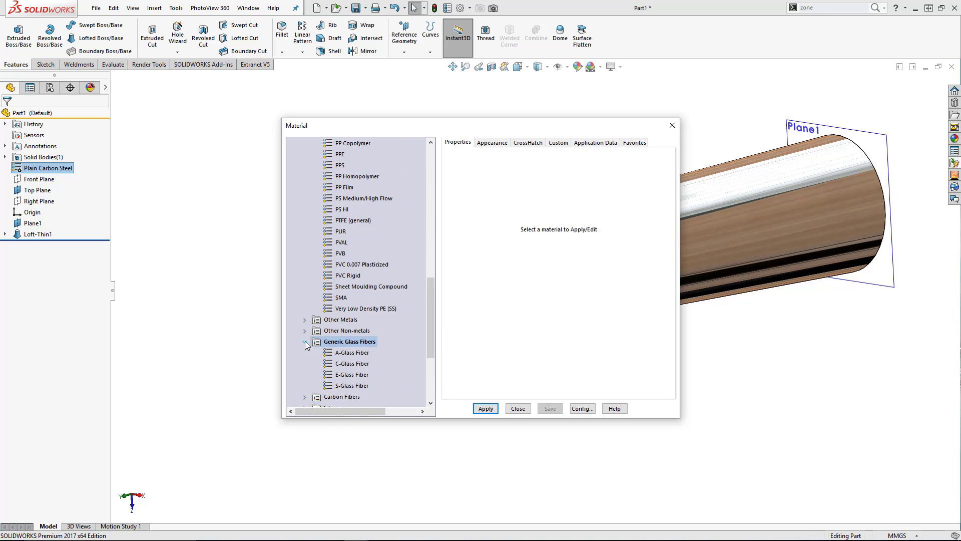
pyautogui.click(305, 341)
pyautogui.click(305, 353)
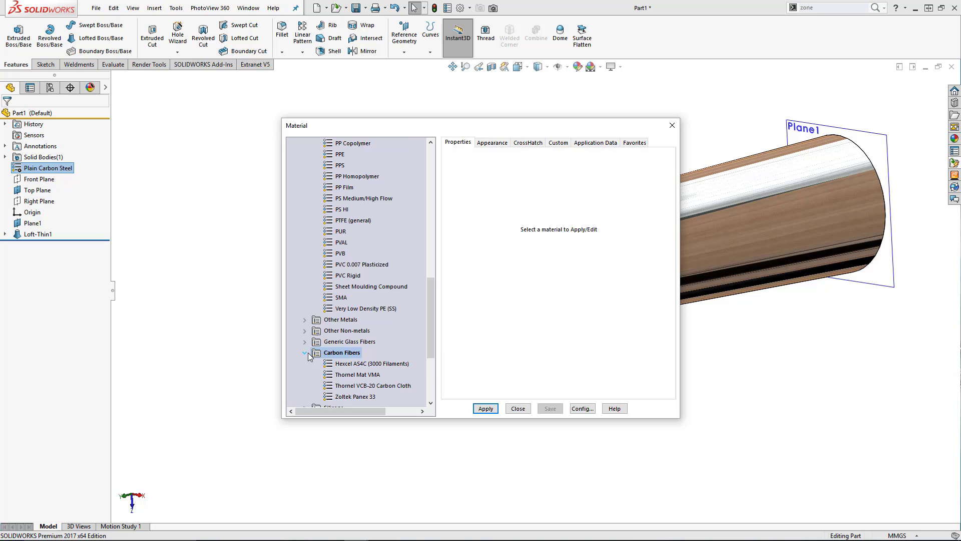
pyautogui.click(364, 365)
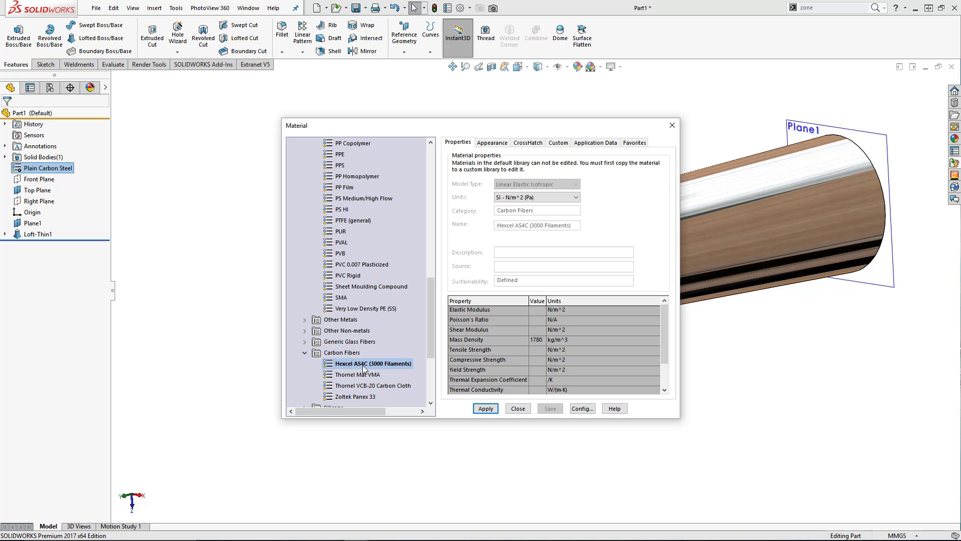
pyautogui.click(484, 142)
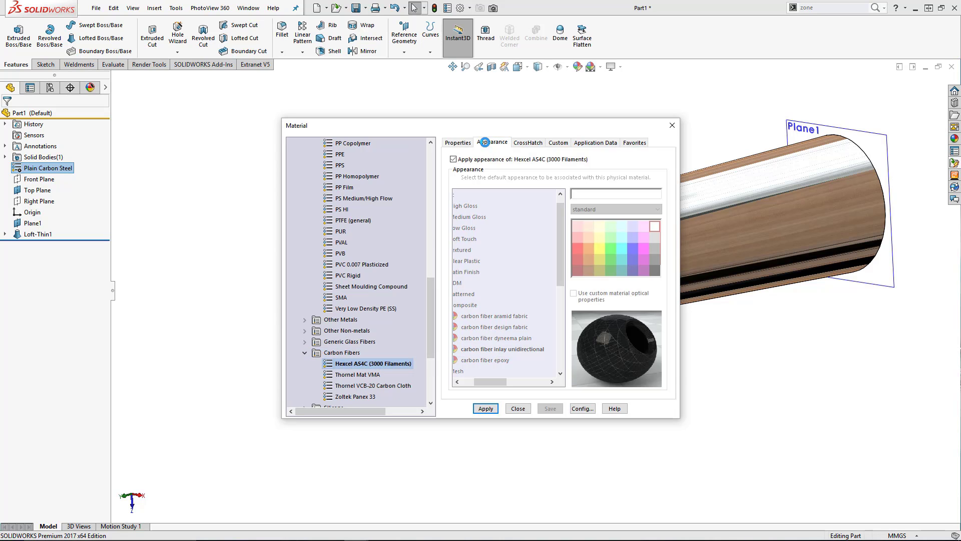
pyautogui.click(485, 408)
pyautogui.click(518, 408)
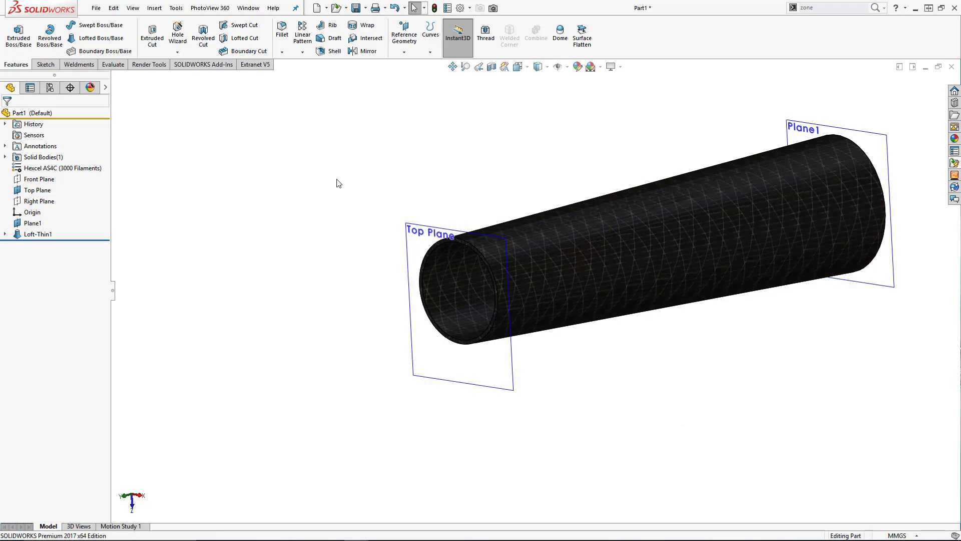
# Step: Hide the Top Plane and Plane1
pyautogui.click(39, 190)
pyautogui.click(66, 177)
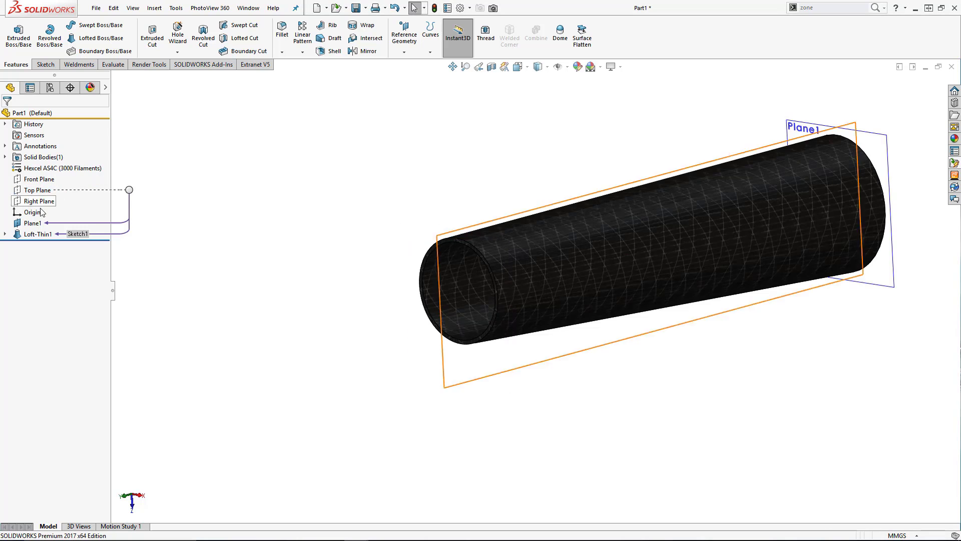
pyautogui.click(32, 223)
pyautogui.click(59, 210)
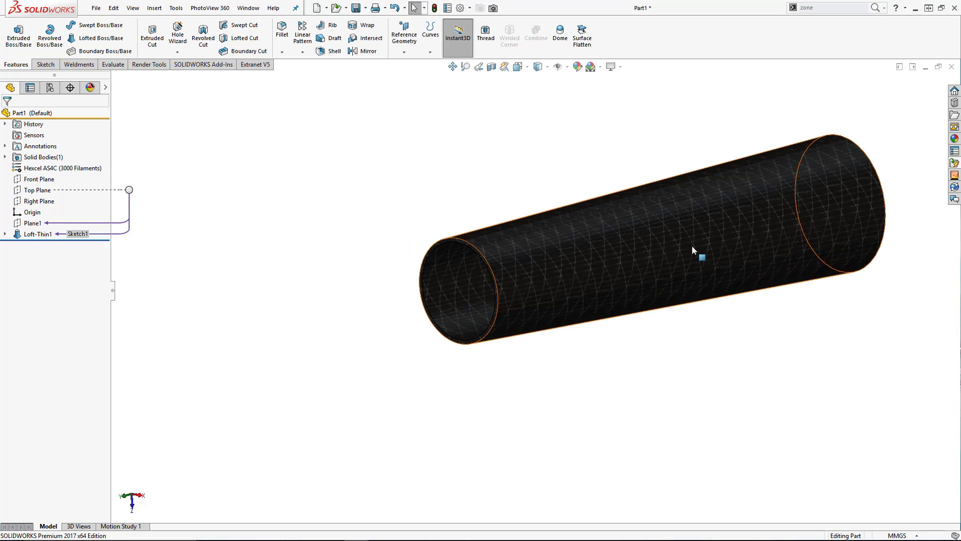
pyautogui.moveTo(692, 251); pyautogui.dragTo(659, 281, button='middle')
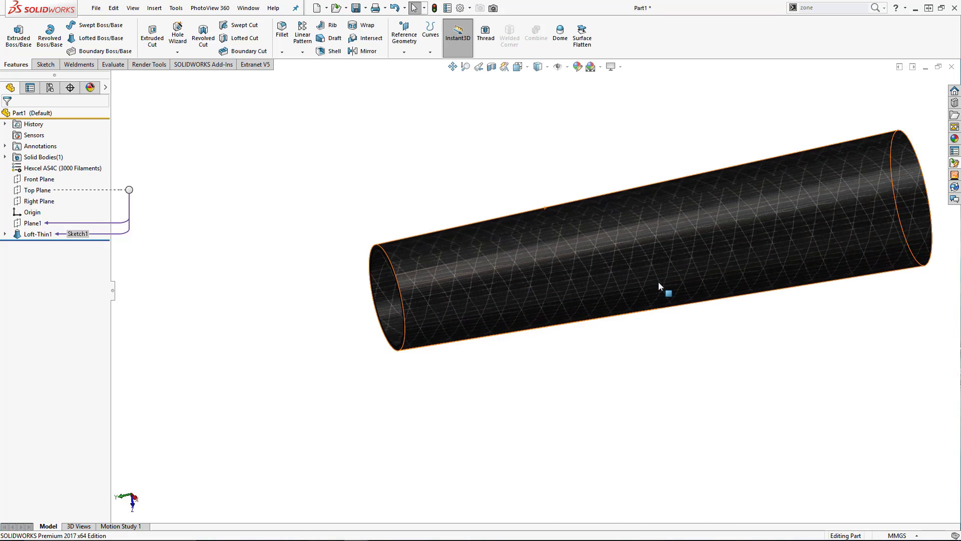
# Step: Change the loft's 138 mm length dimension to 1380 and zoom to fit the shaft
pyautogui.click(688, 251)
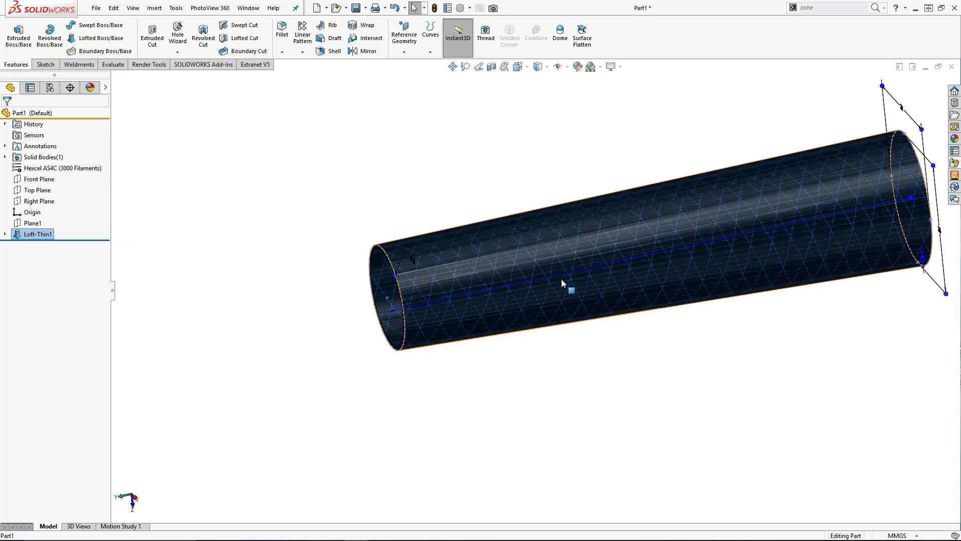
pyautogui.moveTo(561, 283); pyautogui.dragTo(676, 266, button='middle')
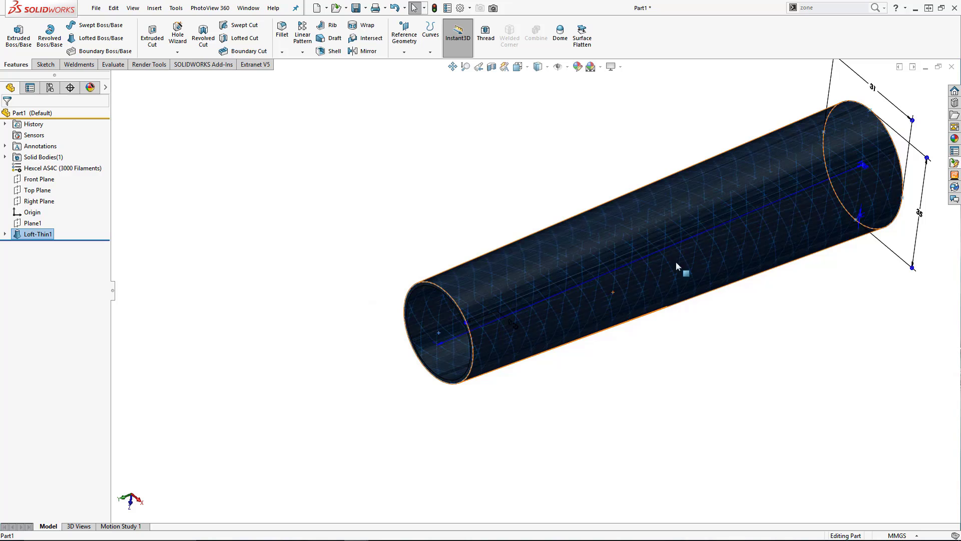
pyautogui.click(863, 169)
pyautogui.doubleClick(705, 246)
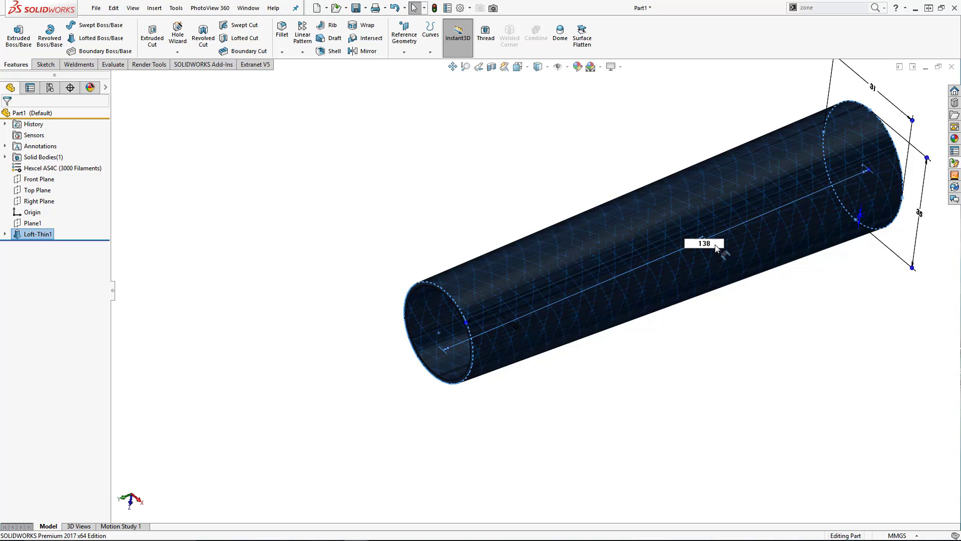
pyautogui.write('0')
pyautogui.press('Return')
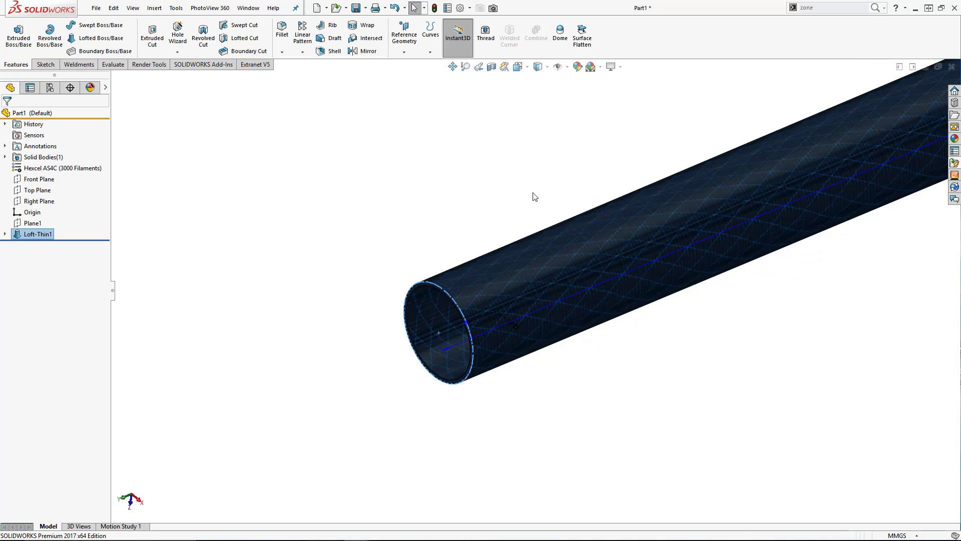
pyautogui.press('f')
pyautogui.click(482, 215)
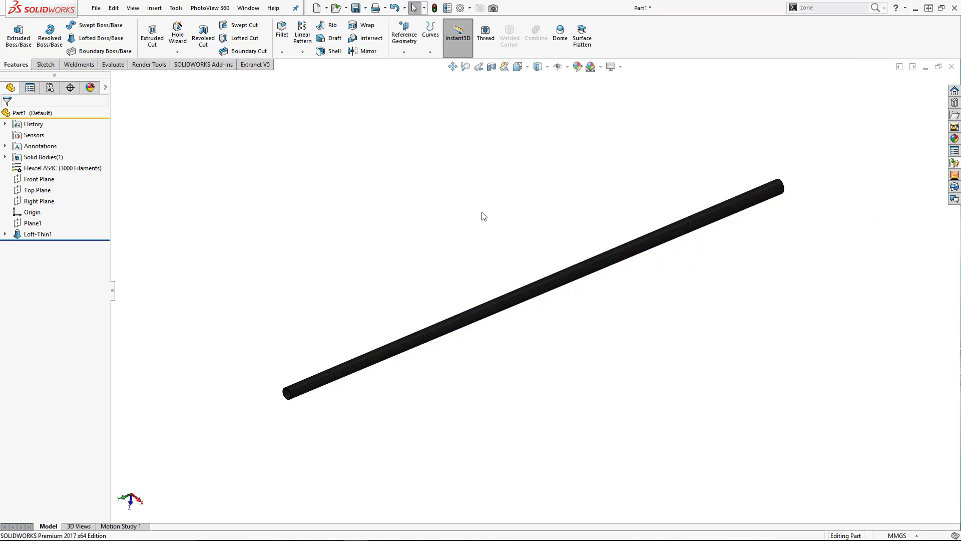
pyautogui.moveTo(484, 216); pyautogui.dragTo(482, 196, button='middle')
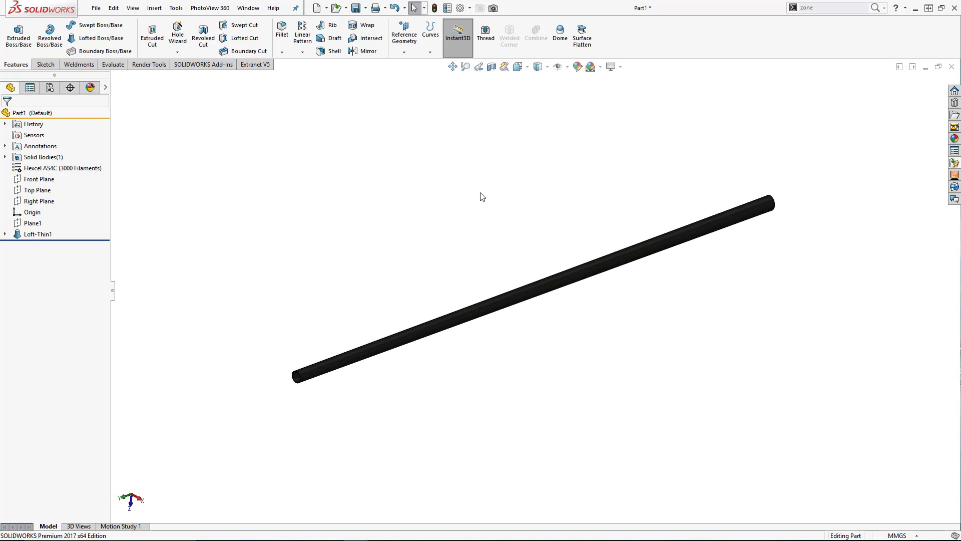